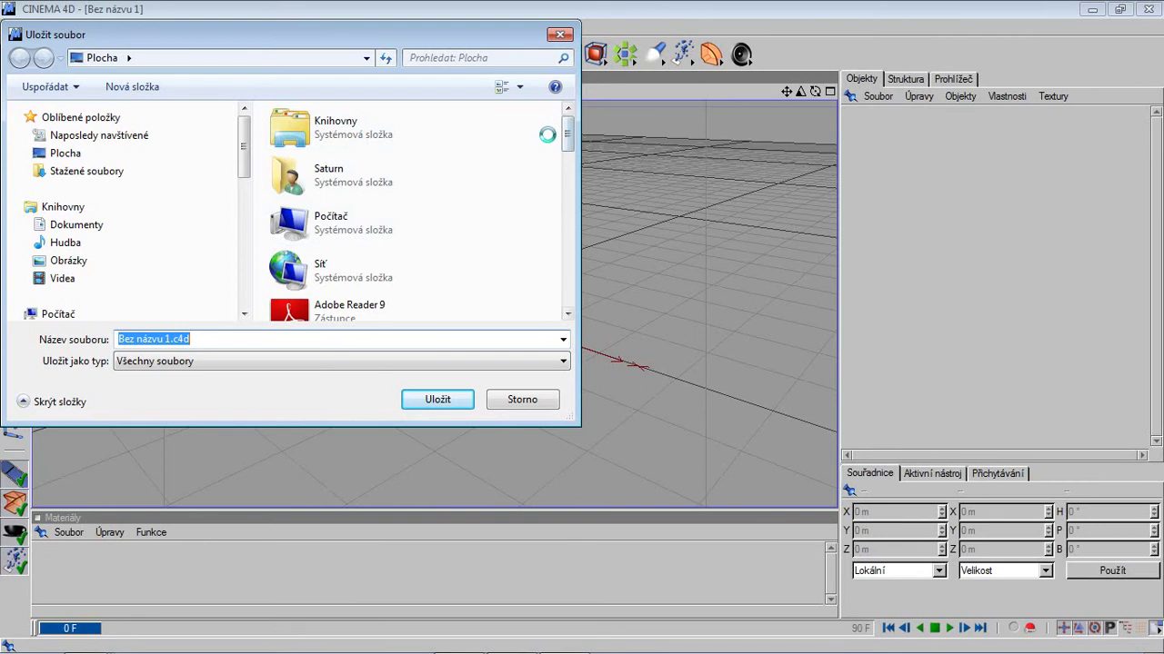
Create a new folder named lizatko on the desktop and open it as the save location.
{"action": "left_click", "coordinate": [138, 84]}
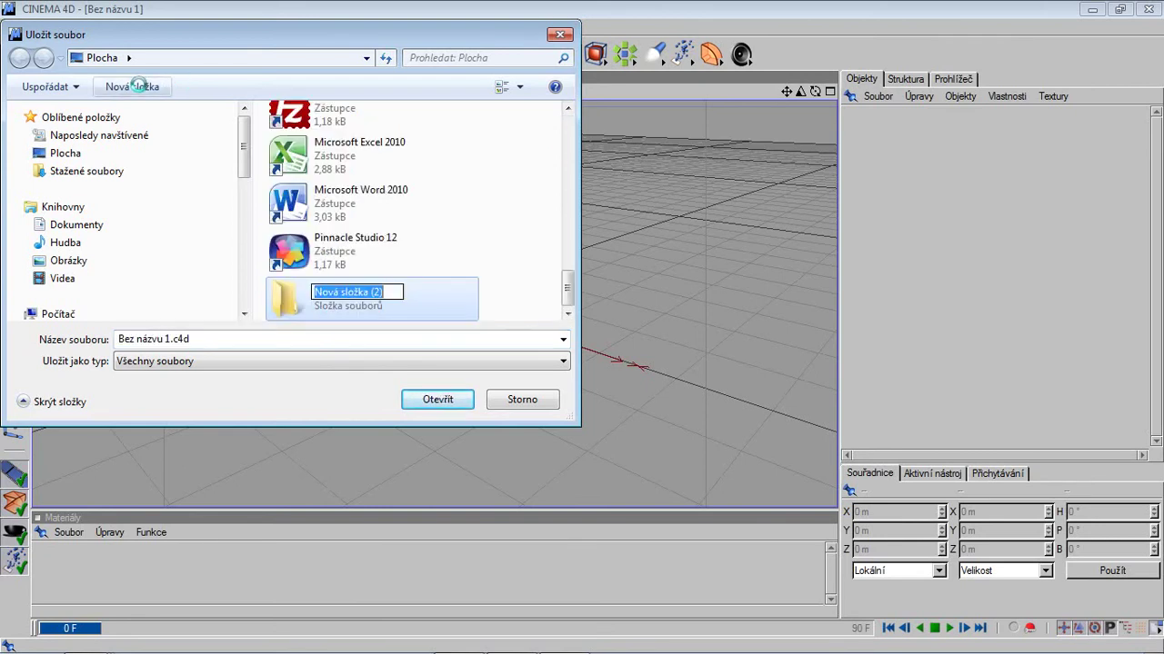
{"action": "key", "text": "BackSpace"}
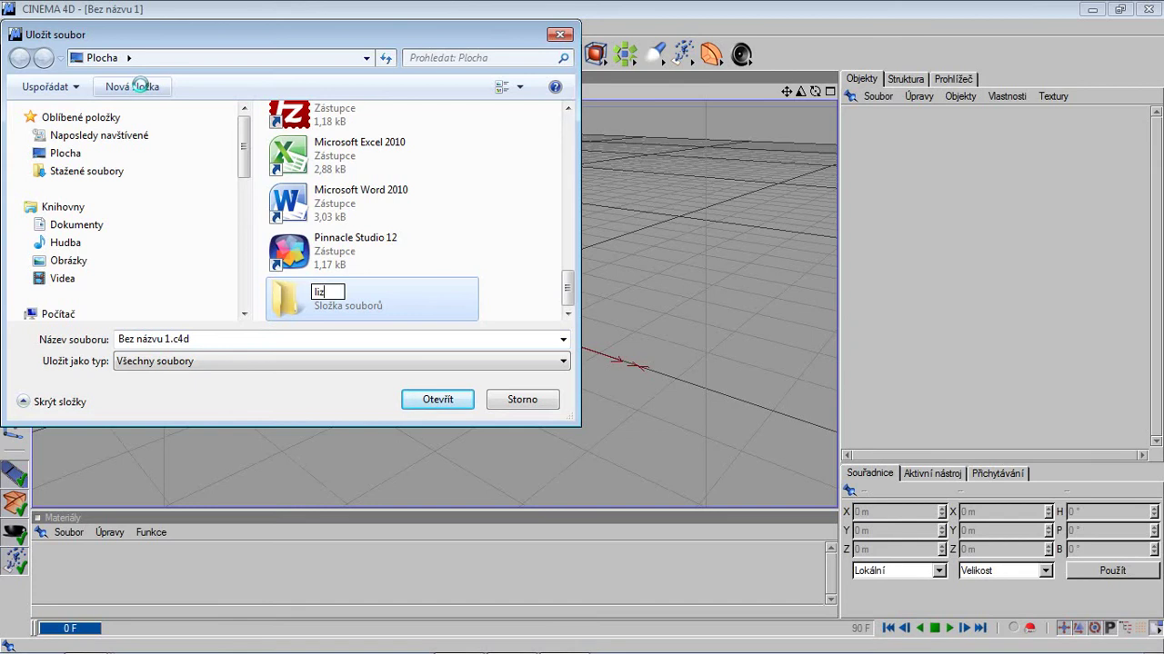
{"action": "type", "text": "lizatko"}
{"action": "key", "text": "Return"}
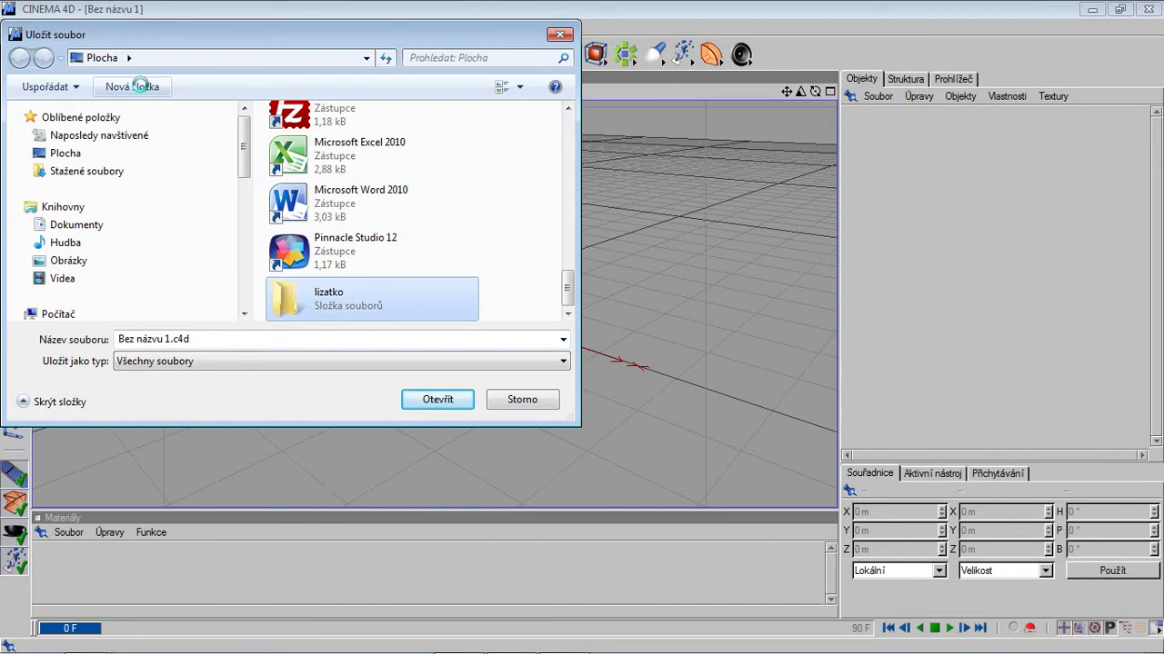
{"action": "double_click", "coordinate": [346, 299]}
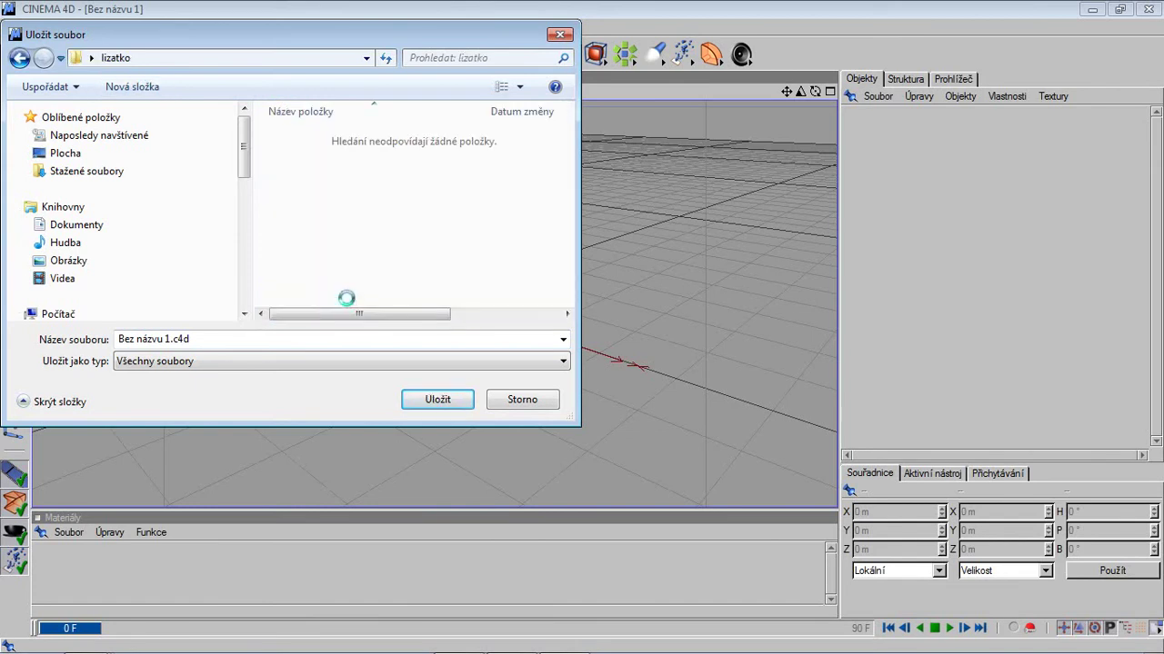
Name the scene file lizatko.c4d and save it in the open folder.
{"action": "left_click", "coordinate": [155, 339]}
{"action": "left_click", "coordinate": [167, 339]}
{"action": "left_click_drag", "start_coordinate": [167, 339], "coordinate": [109, 334]}
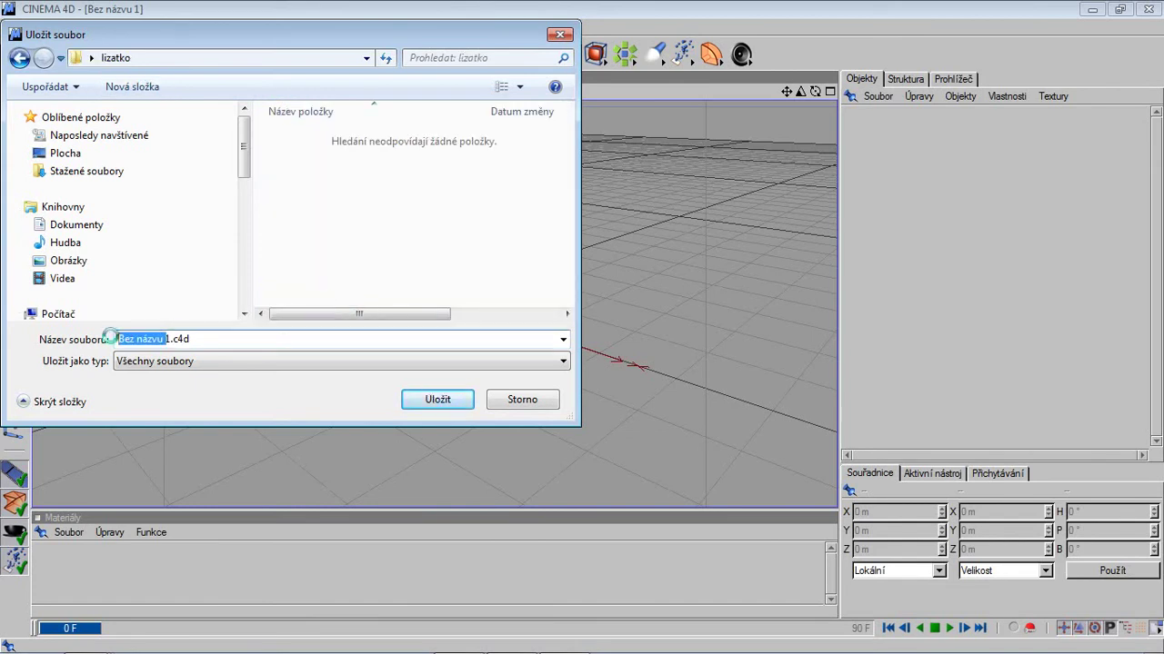
{"action": "key", "text": "BackSpace"}
{"action": "key", "text": "Delete"}
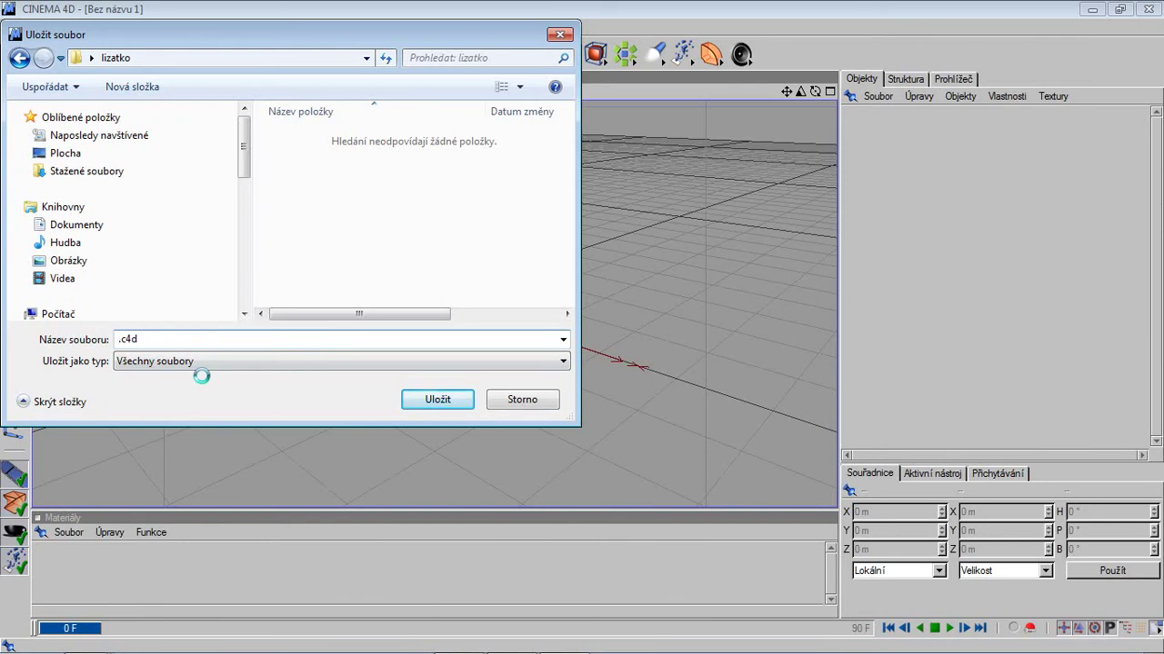
{"action": "type", "text": "lizatko"}
{"action": "left_click", "coordinate": [442, 397]}
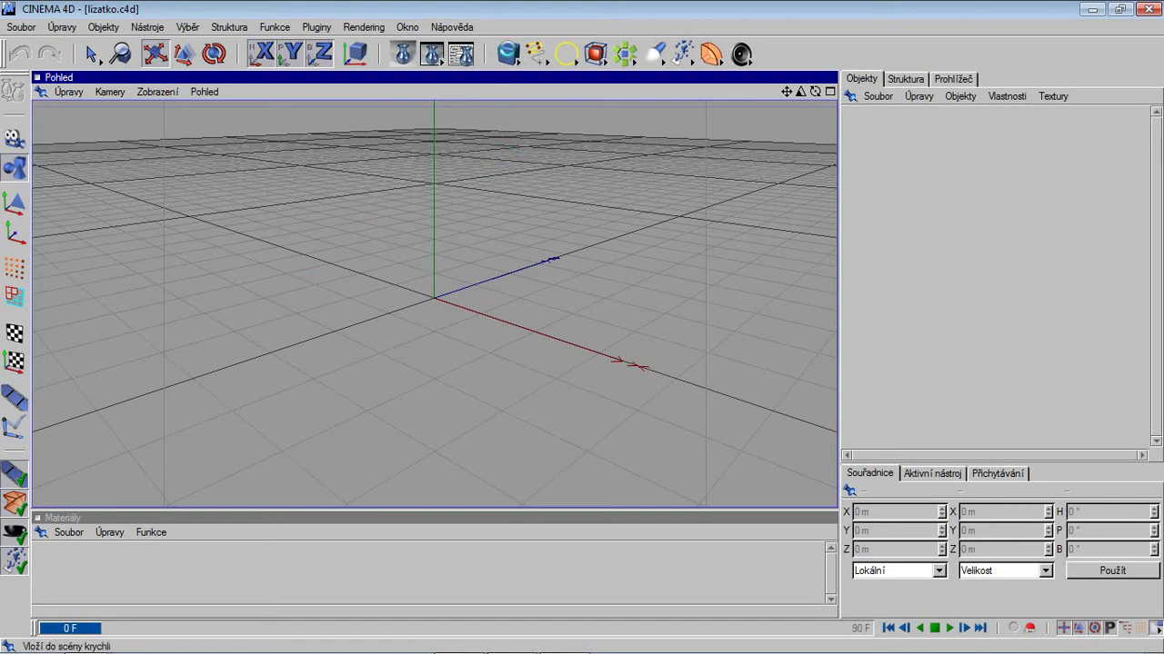
Add a cylinder primitive to the scene and scale its height along Y to about 581 m.
{"action": "left_click", "coordinate": [508, 55]}
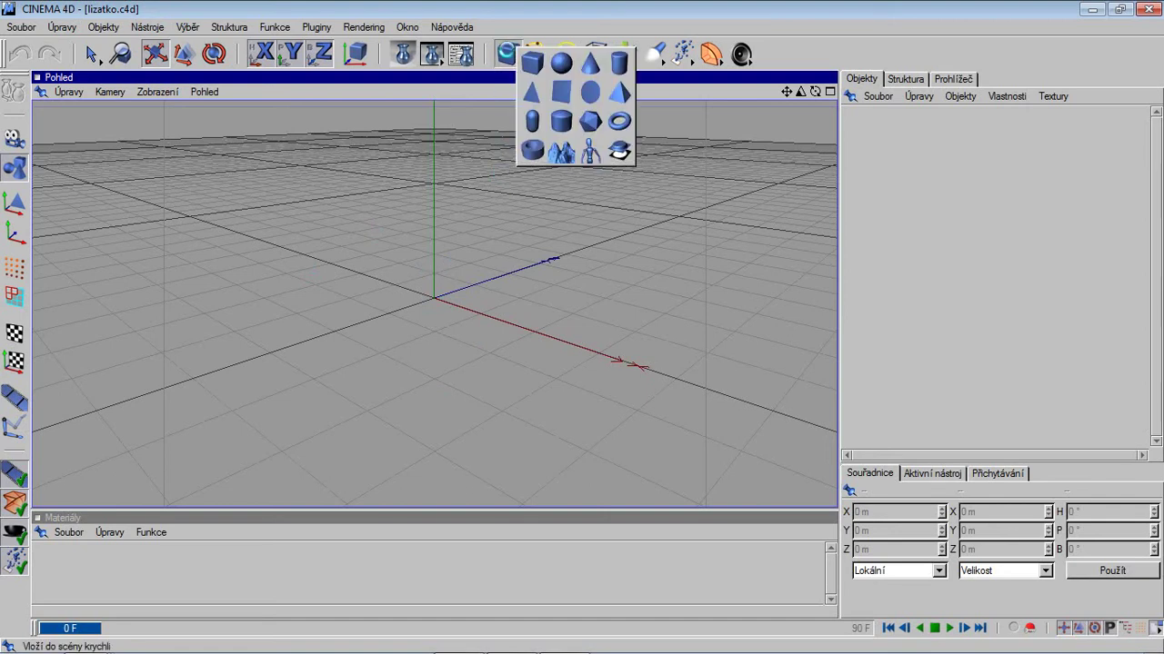
{"action": "left_click_drag", "start_coordinate": [507, 53], "coordinate": [619, 62]}
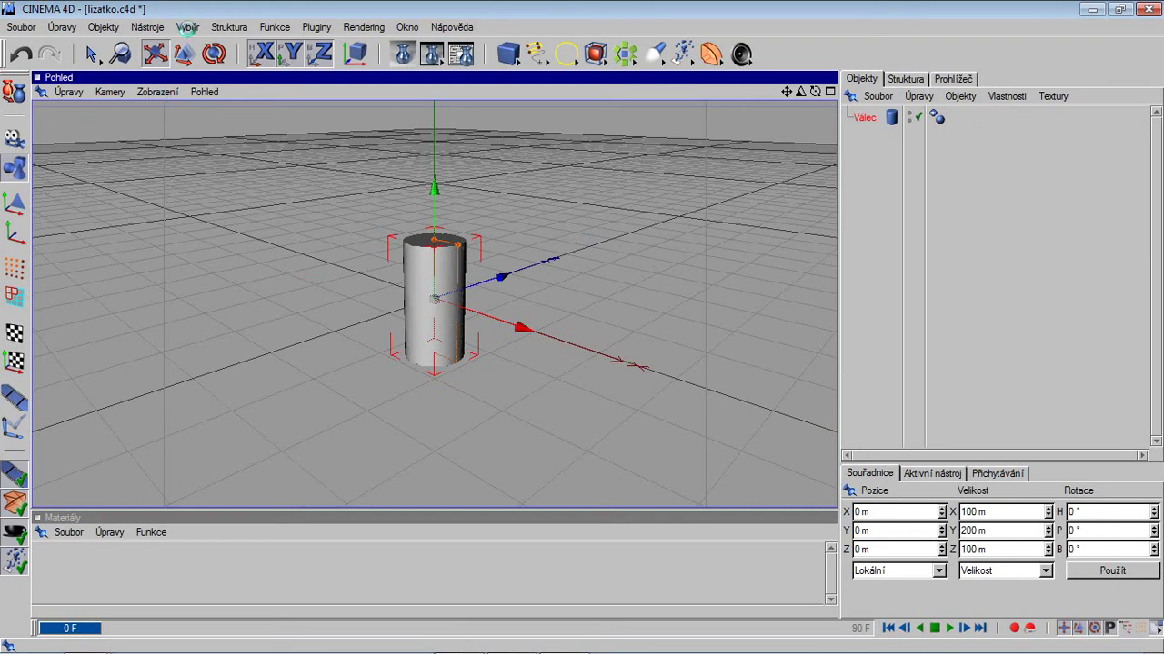
{"action": "left_click", "coordinate": [182, 53]}
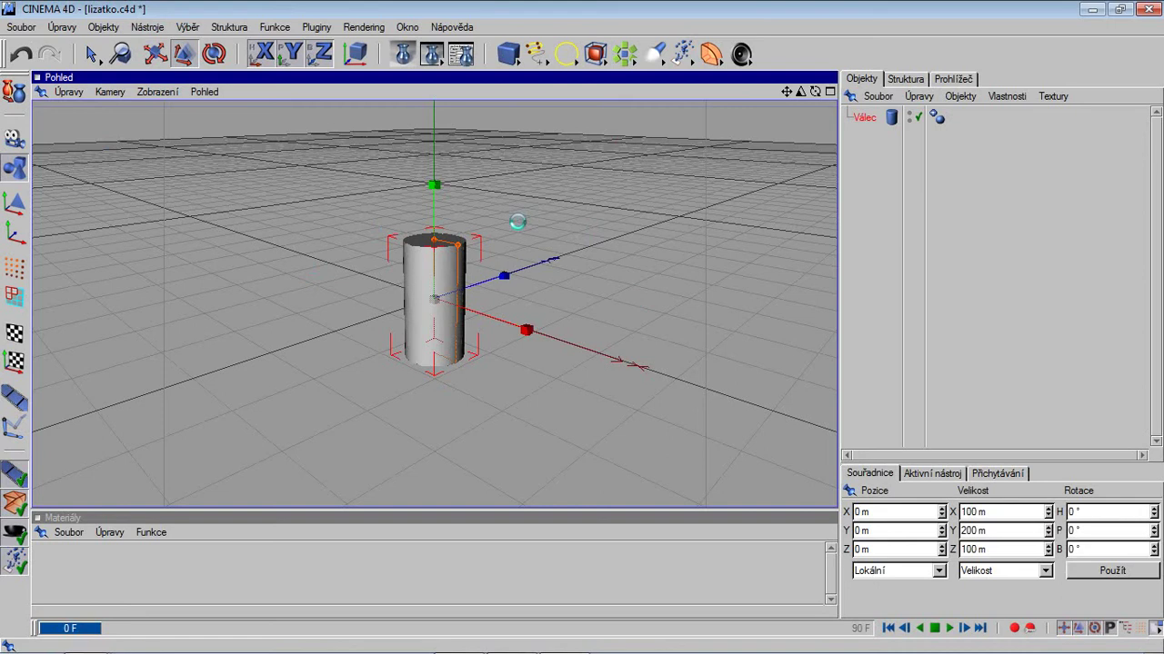
{"action": "left_click_drag", "start_coordinate": [433, 184], "coordinate": [577, 329]}
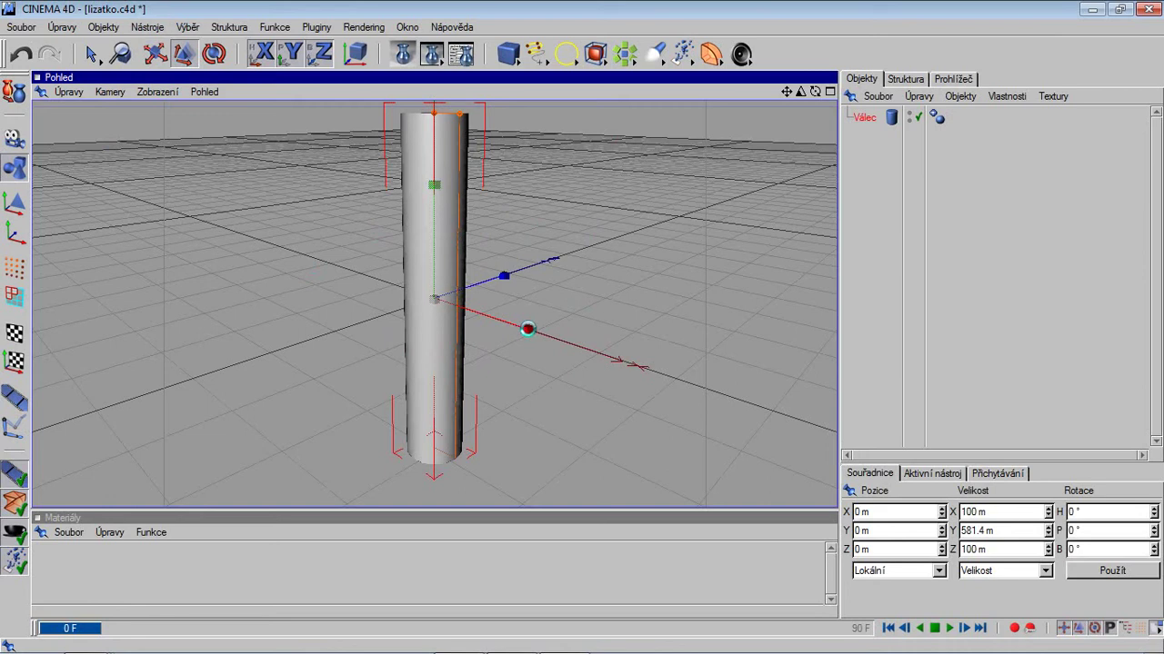
Try to thin the cylinder to about 26 m in X and 18.5 m in Z, and undo both scalings.
{"action": "left_click_drag", "start_coordinate": [527, 328], "coordinate": [573, 329]}
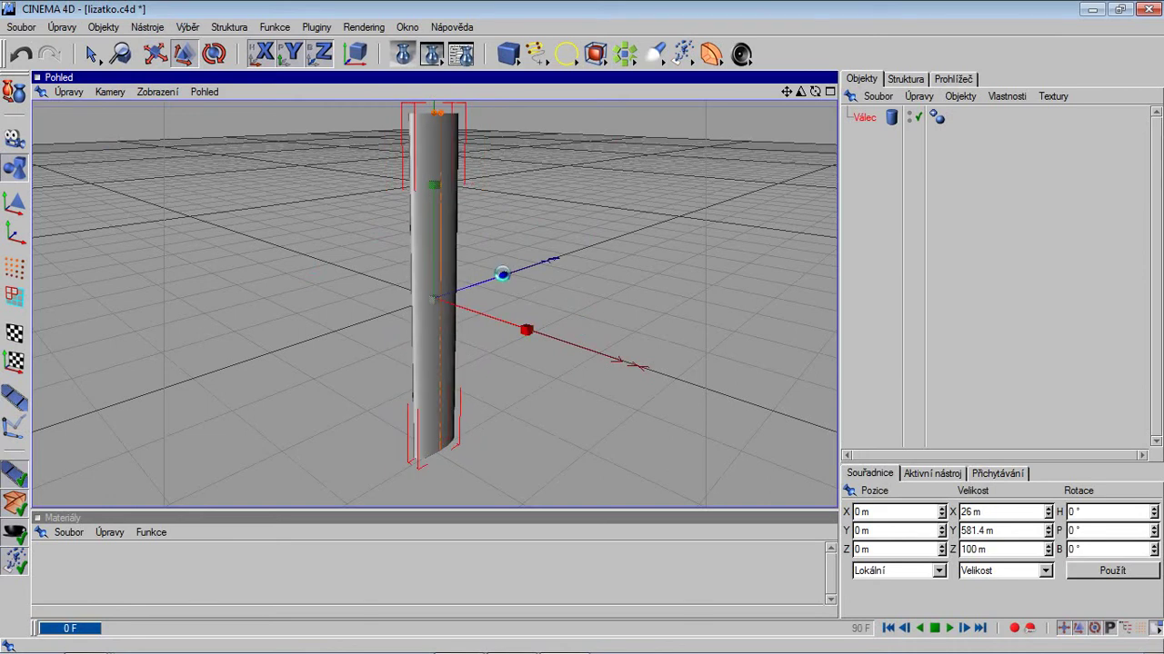
{"action": "mouse_move", "coordinate": [503, 274]}
{"action": "left_mouse_down"}
{"action": "mouse_move", "coordinate": [576, 330]}
{"action": "mouse_move", "coordinate": [506, 270]}
{"action": "left_mouse_up"}
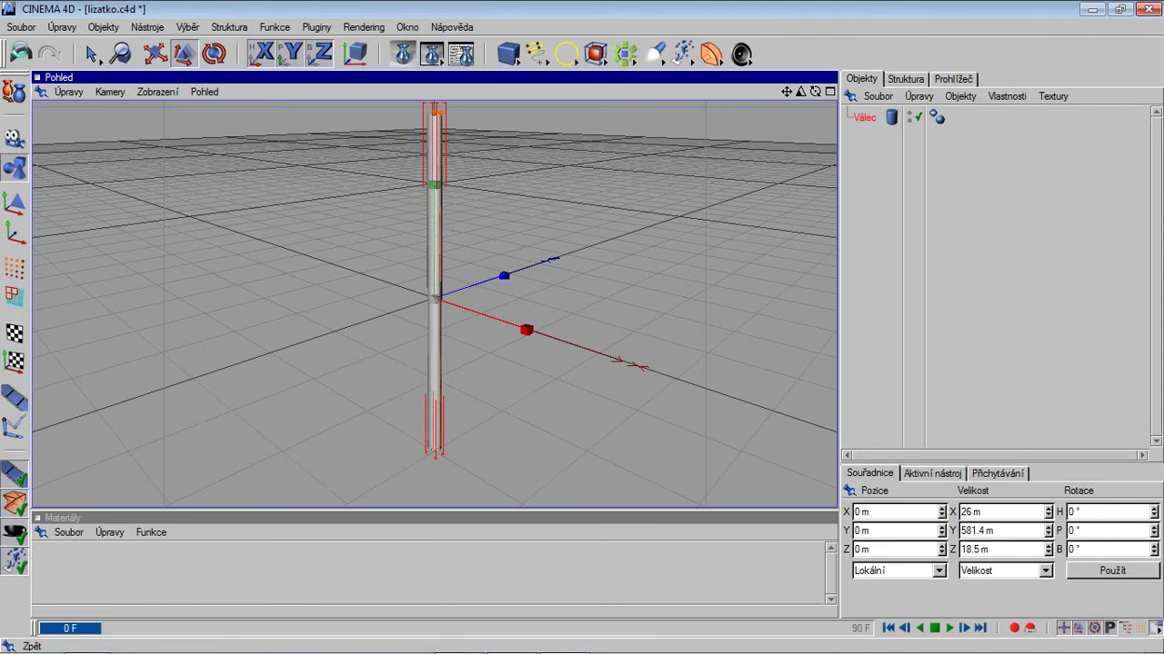
{"action": "left_click", "coordinate": [20, 53]}
{"action": "left_click", "coordinate": [20, 53]}
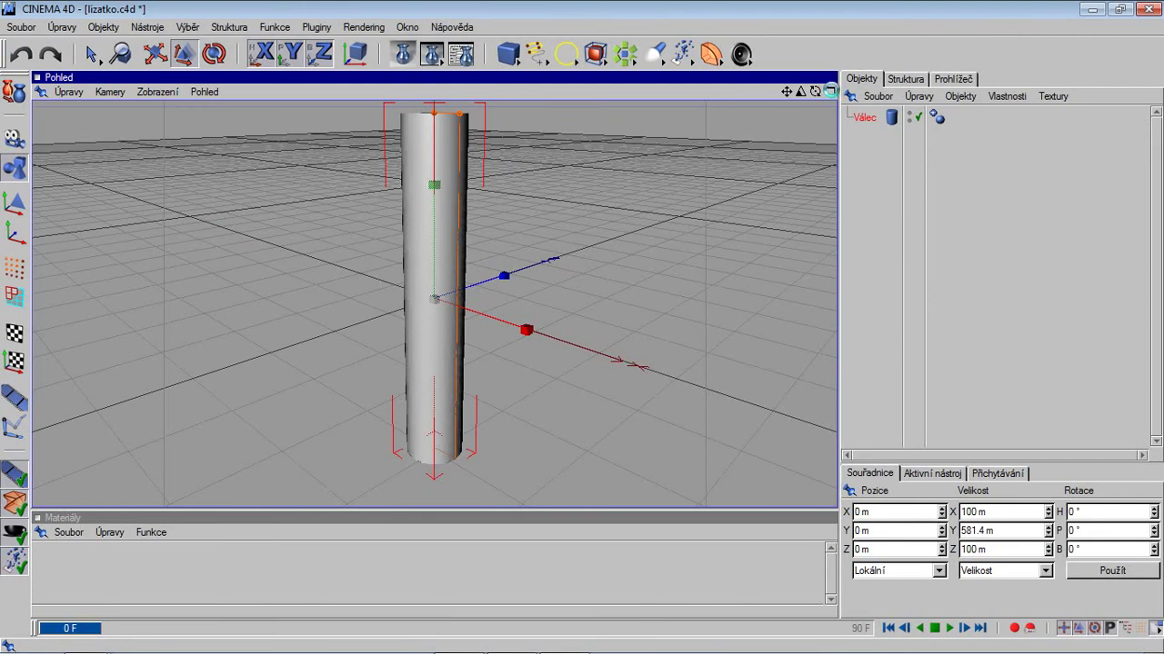
In an enlarged top view, try scaling the cylinder to about 44 m in X and 45 m in Z, and undo both scalings.
{"action": "left_click", "coordinate": [830, 92]}
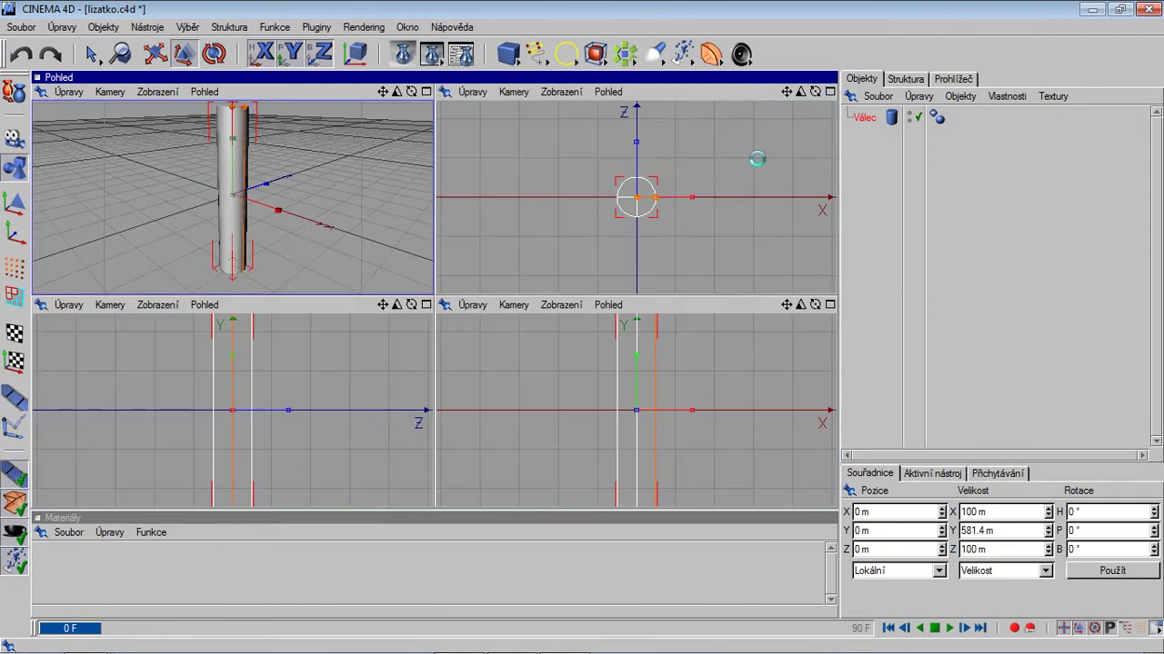
{"action": "left_click", "coordinate": [715, 127]}
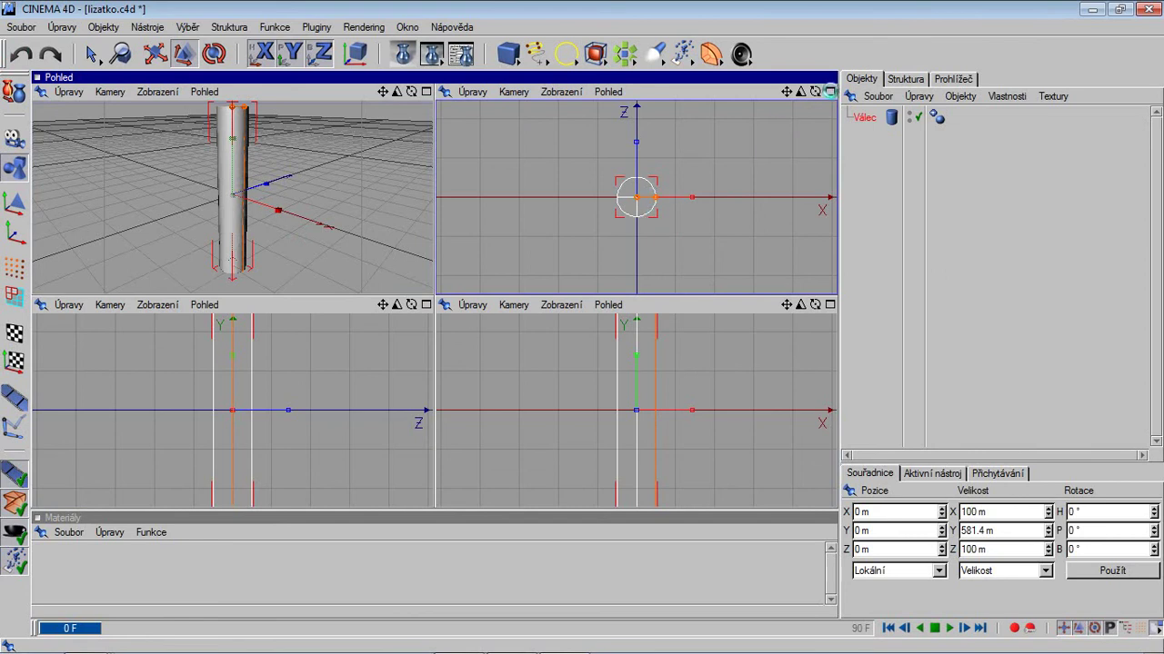
{"action": "left_click", "coordinate": [829, 91]}
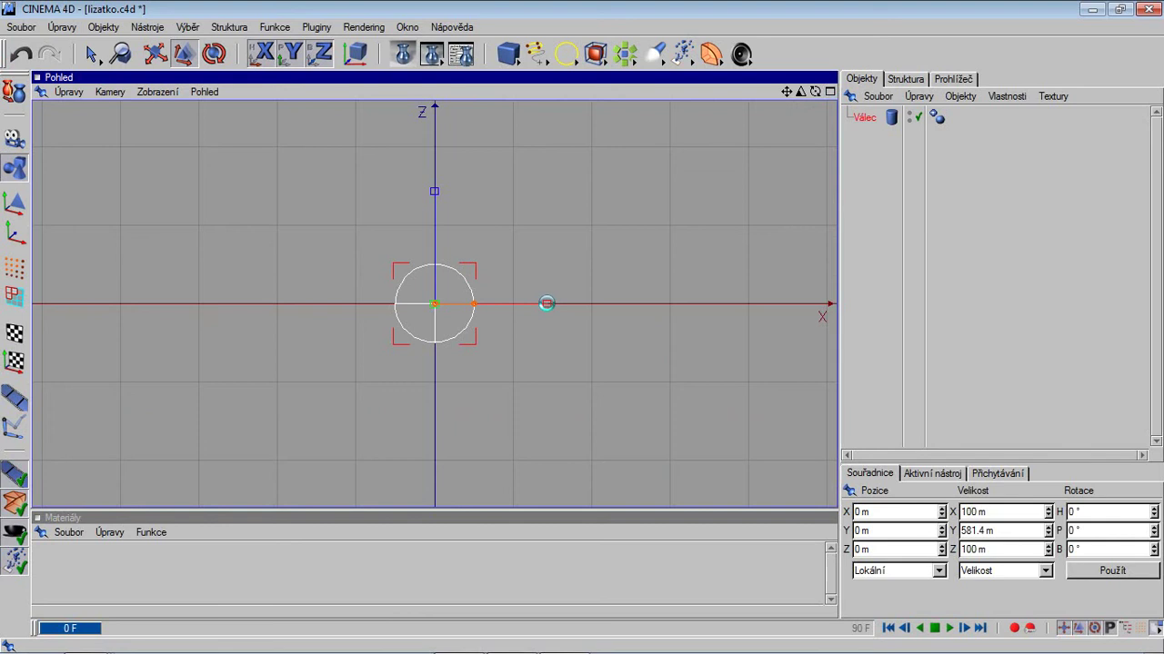
{"action": "left_click_drag", "start_coordinate": [546, 303], "coordinate": [582, 329]}
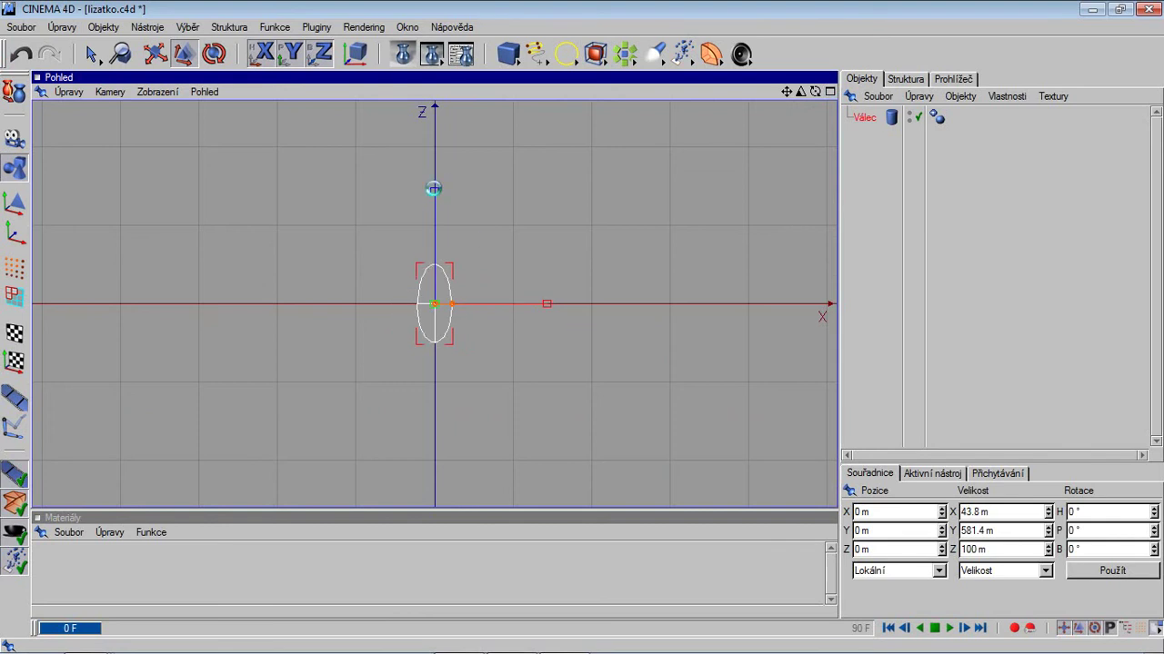
{"action": "left_click_drag", "start_coordinate": [433, 188], "coordinate": [581, 328]}
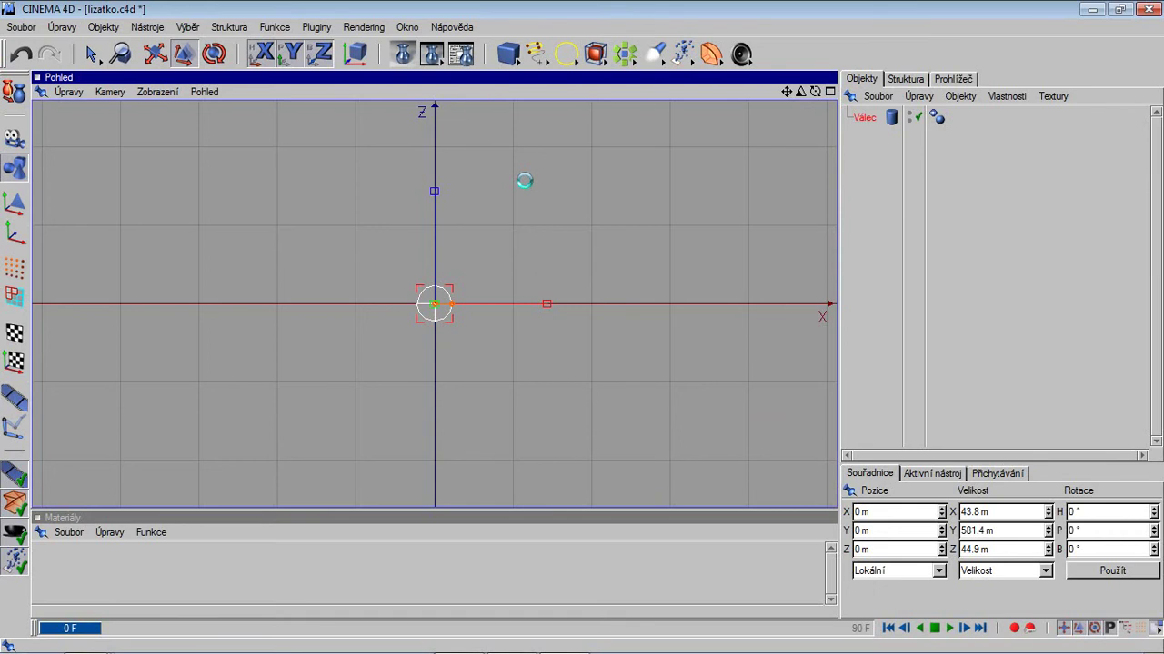
{"action": "left_click", "coordinate": [20, 54]}
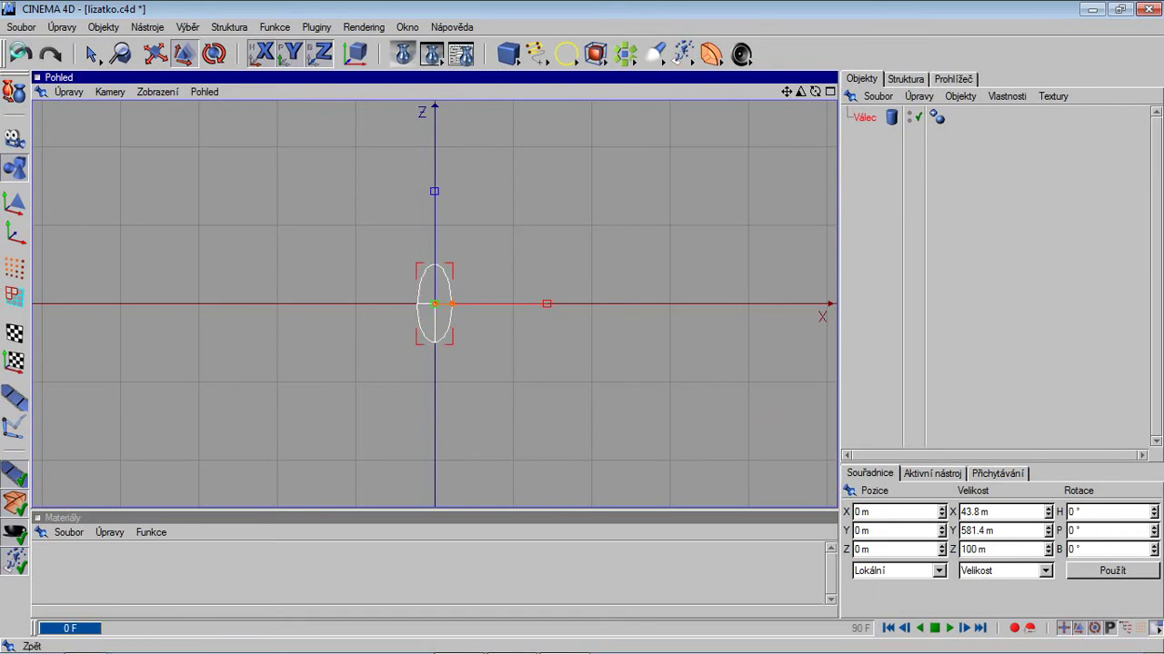
{"action": "left_click", "coordinate": [20, 54]}
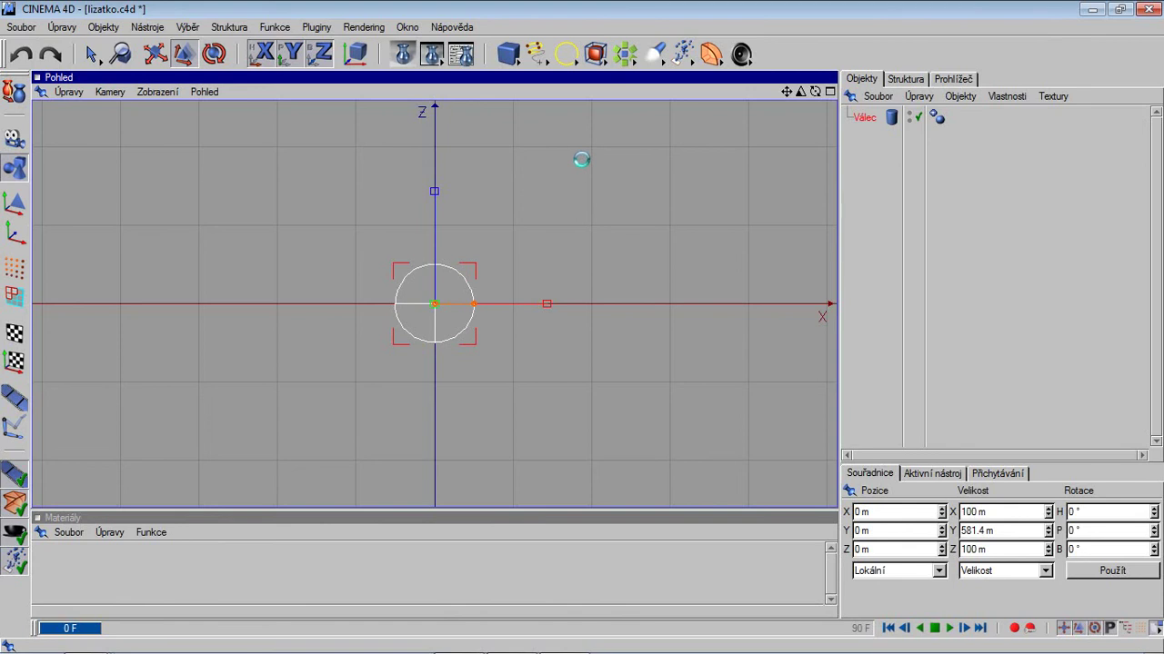
Scale the whole cylinder down uniformly in the top view until its X and Z sizes are 30 m.
{"action": "left_click_drag", "start_coordinate": [581, 327], "coordinate": [581, 327]}
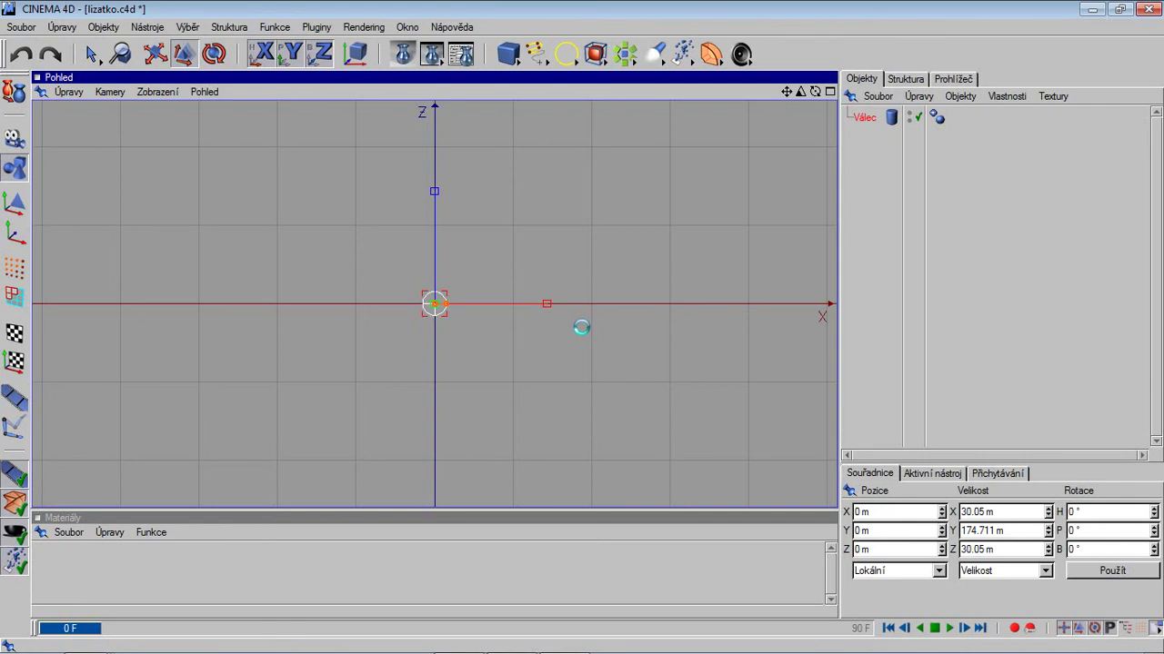
{"action": "left_click_drag", "start_coordinate": [582, 327], "coordinate": [579, 161]}
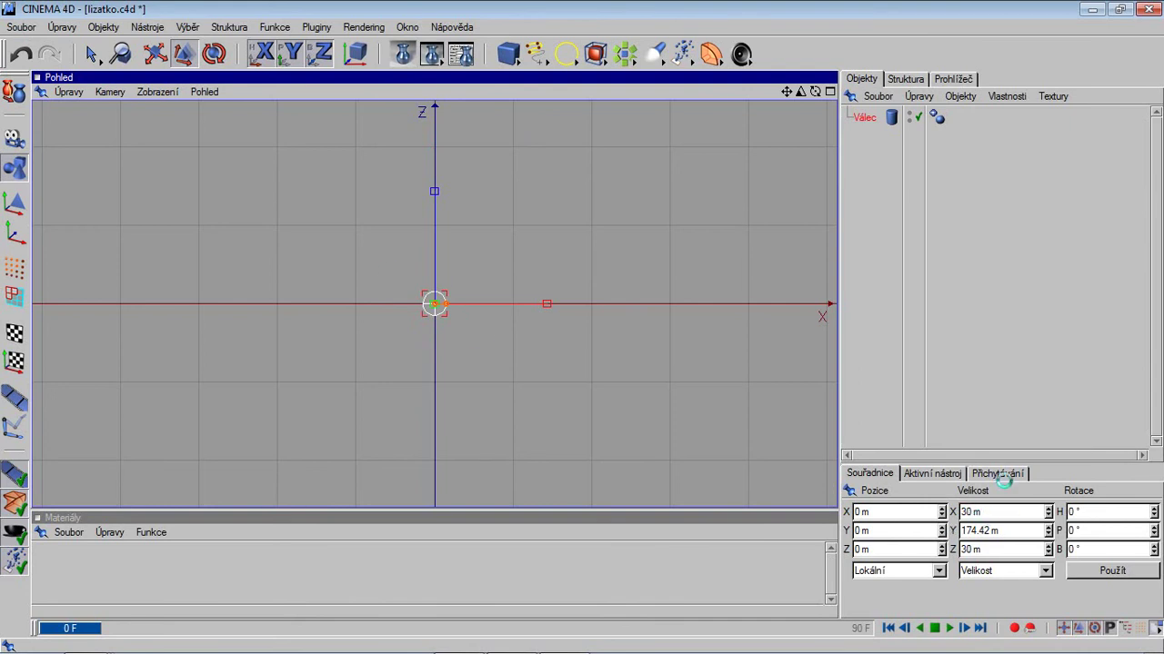
{"action": "left_click", "coordinate": [969, 511]}
{"action": "type", "text": "30"}
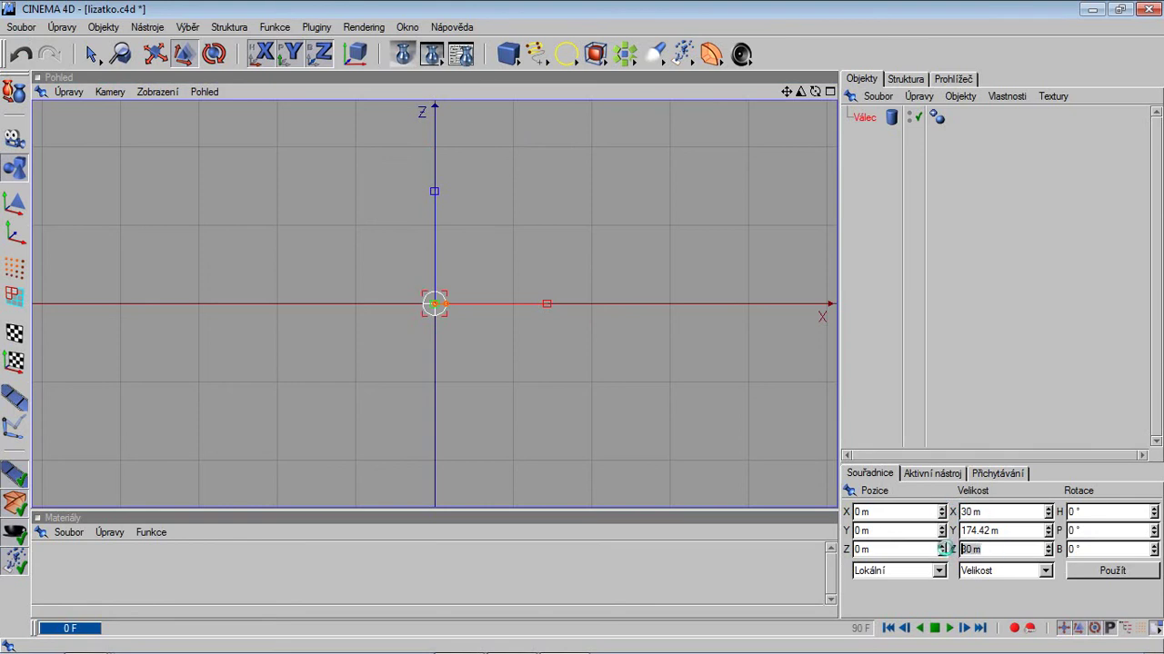
{"action": "left_click", "coordinate": [969, 549]}
{"action": "left_click", "coordinate": [987, 548]}
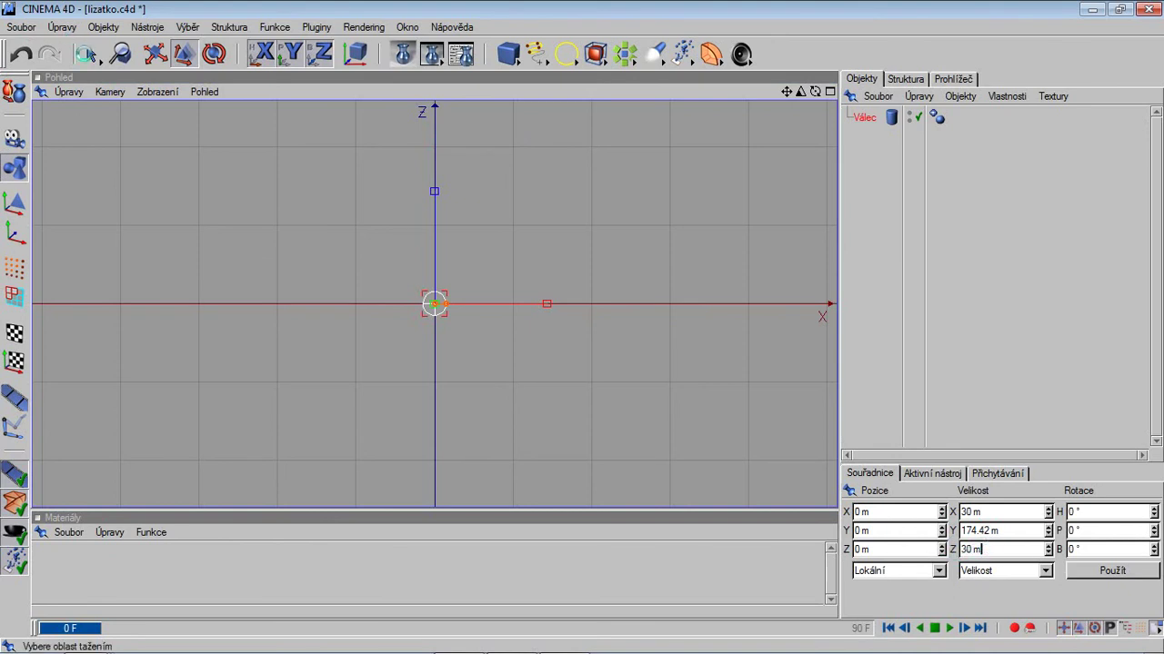
Set the cylinder's X and Z sizes to 40 m.
{"action": "double_click", "coordinate": [963, 512]}
{"action": "type", "text": "4"}
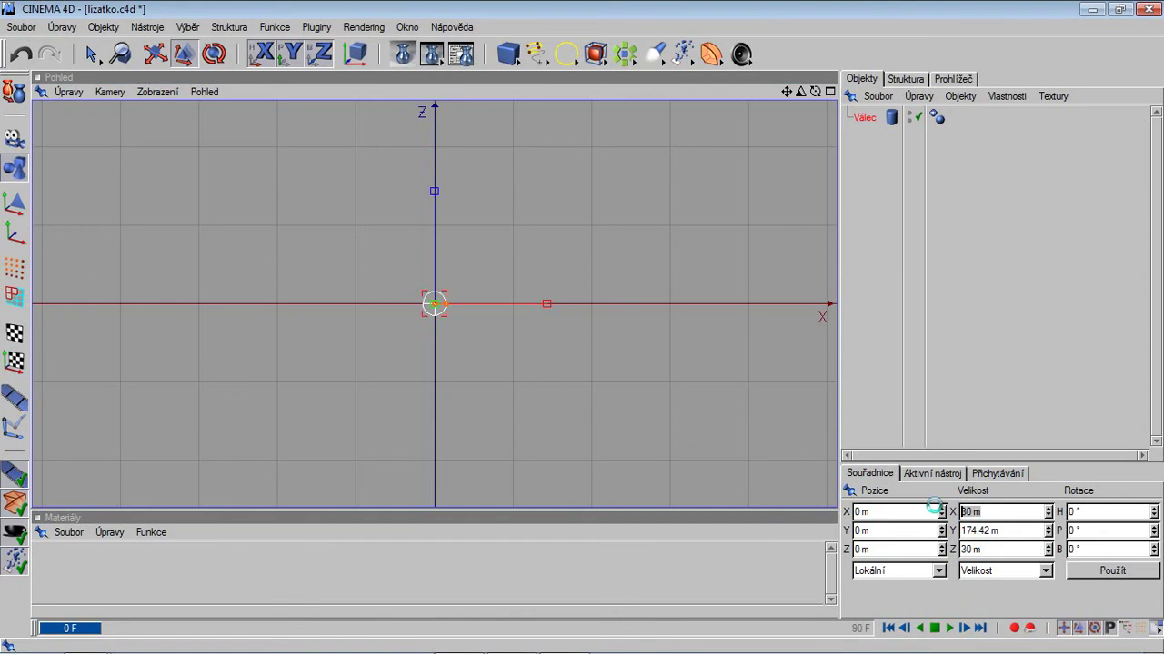
{"action": "type", "text": "0"}
{"action": "key", "text": "Tab"}
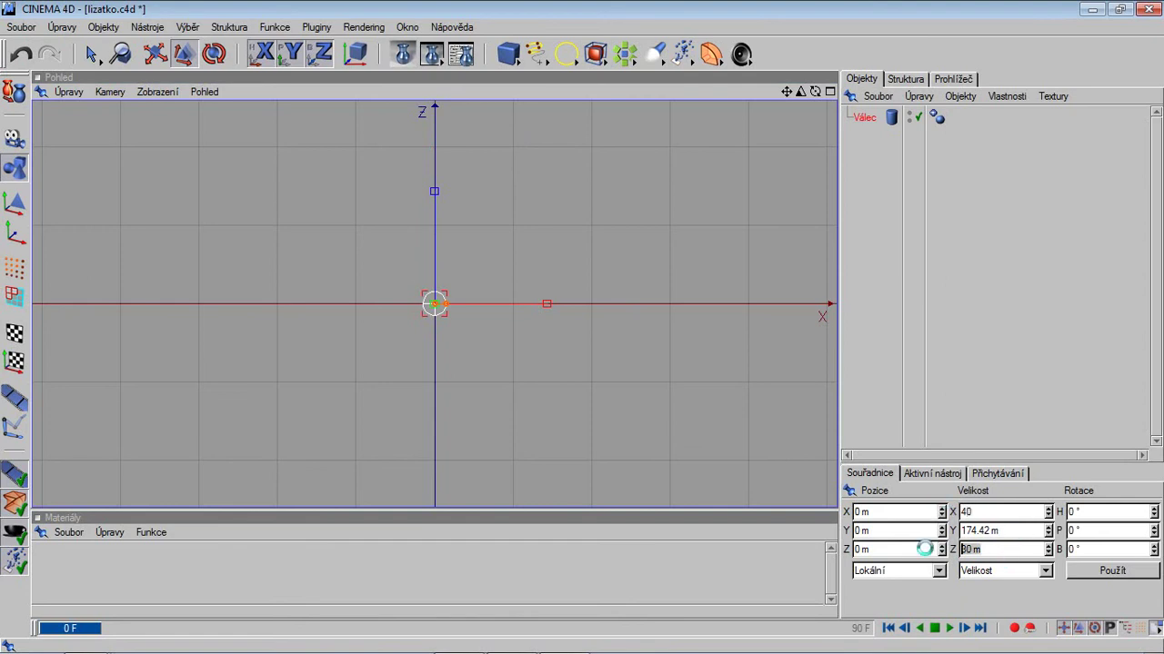
{"action": "key", "text": "Return"}
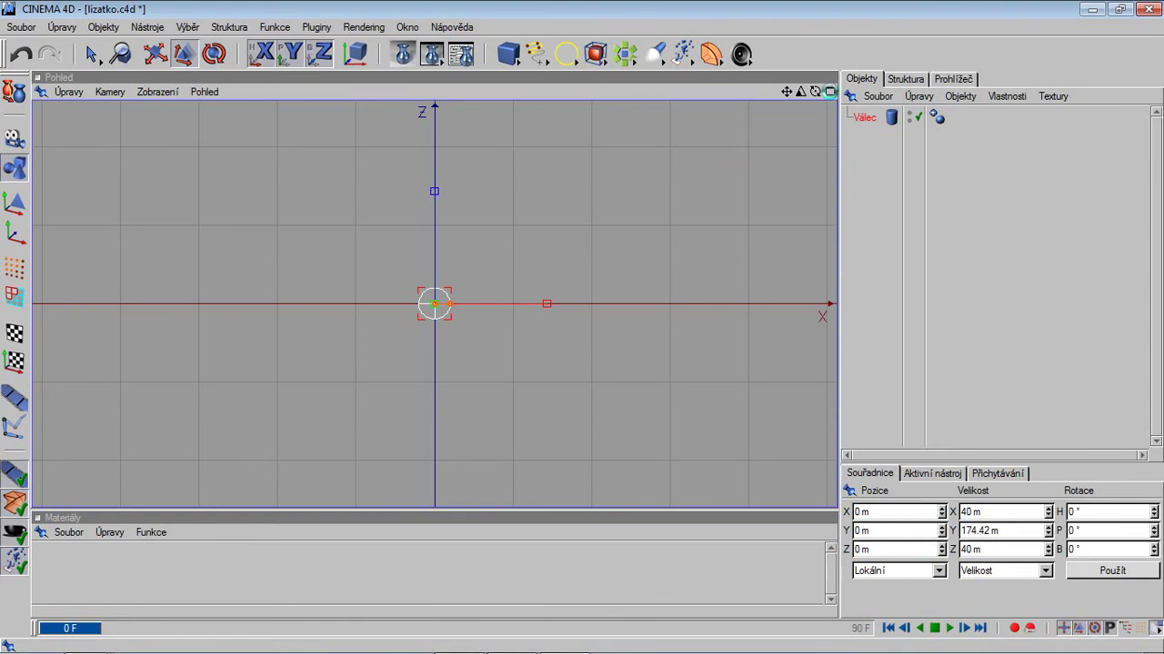
In the enlarged perspective view, scale the cylinder's height along Y to about 484 m.
{"action": "left_click", "coordinate": [829, 92]}
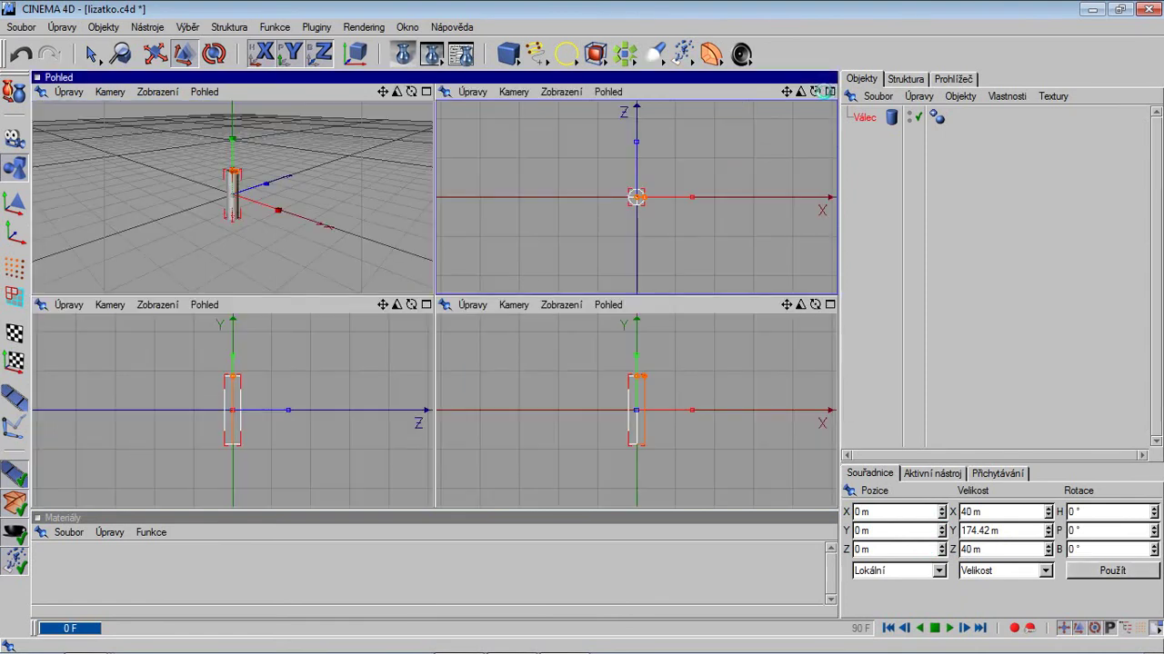
{"action": "left_click", "coordinate": [425, 91]}
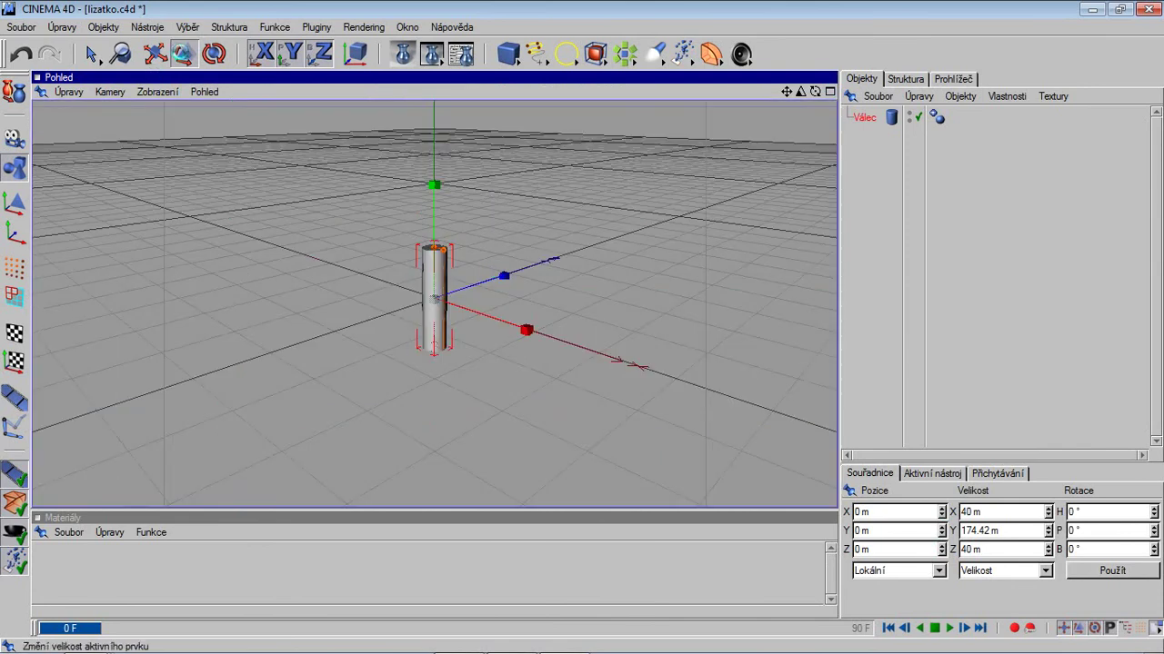
{"action": "left_click_drag", "start_coordinate": [437, 185], "coordinate": [582, 327]}
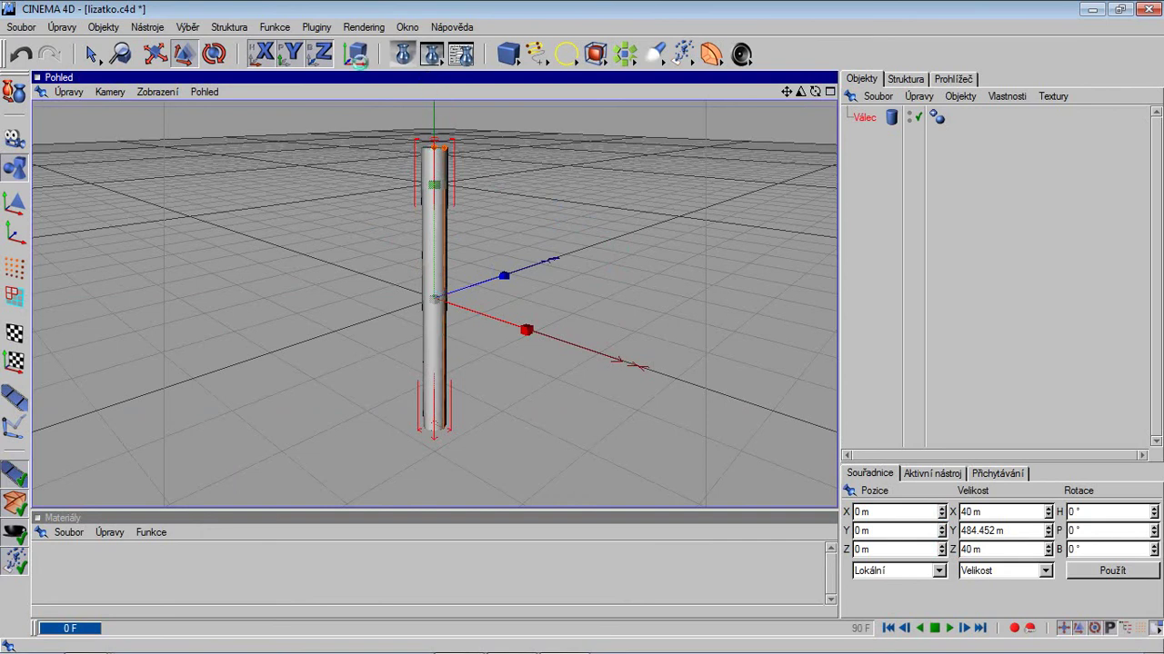
Try moving the cylinder down along Y to about -243 m, and undo the move.
{"action": "left_click", "coordinate": [155, 53]}
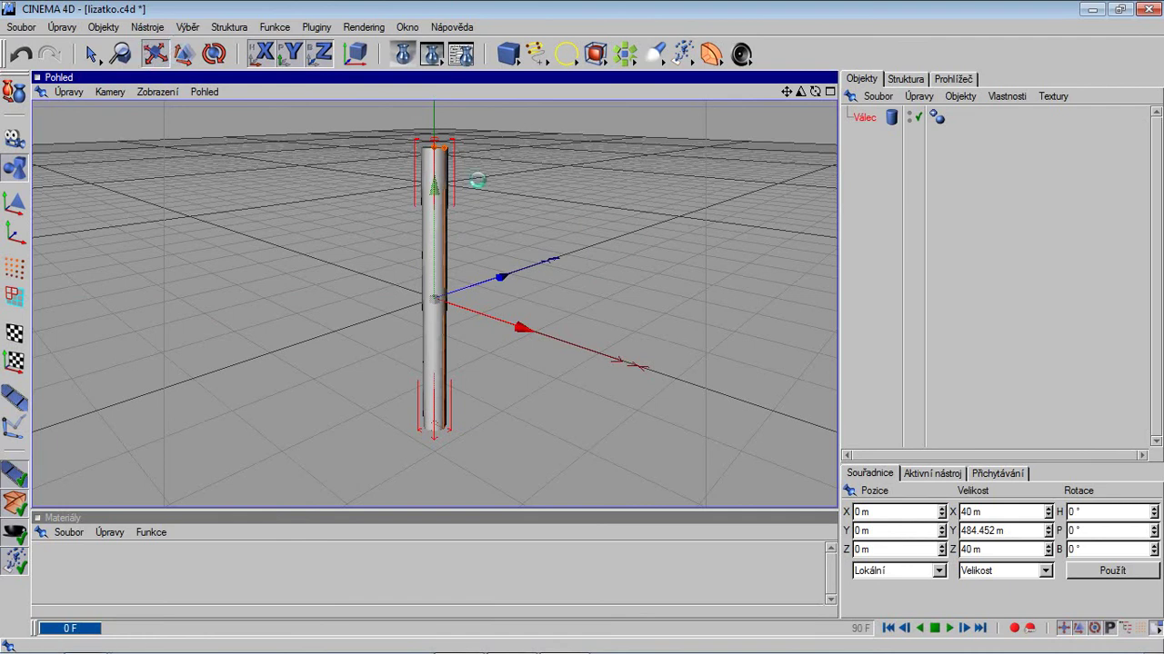
{"action": "left_click_drag", "start_coordinate": [434, 187], "coordinate": [582, 327]}
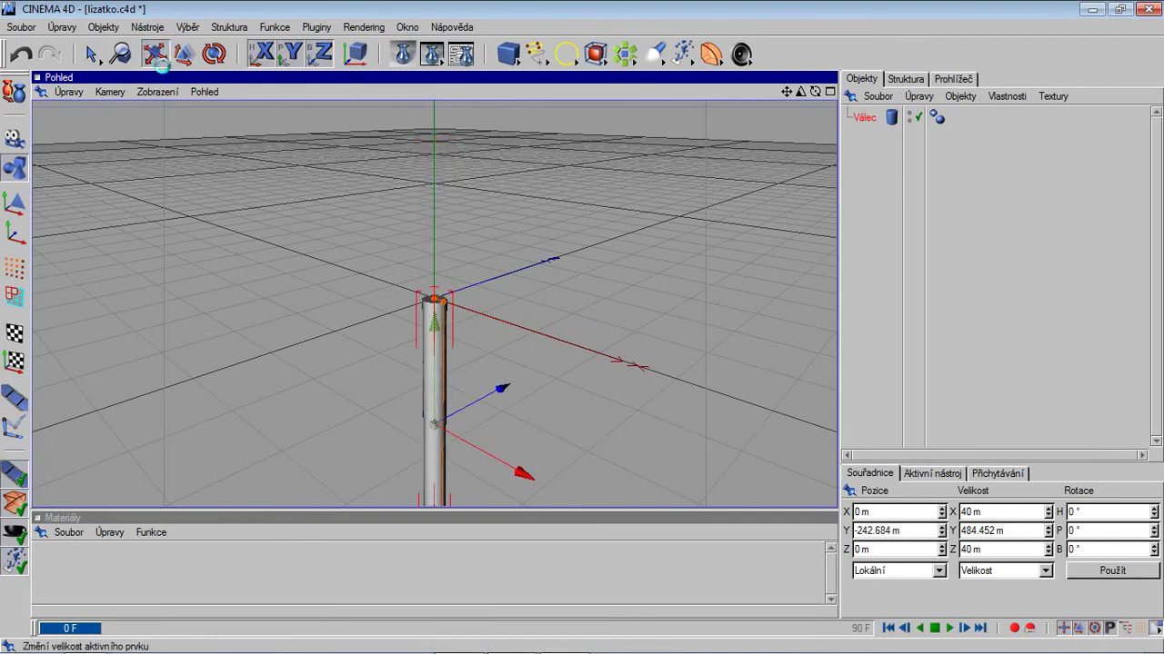
{"action": "left_click", "coordinate": [20, 53]}
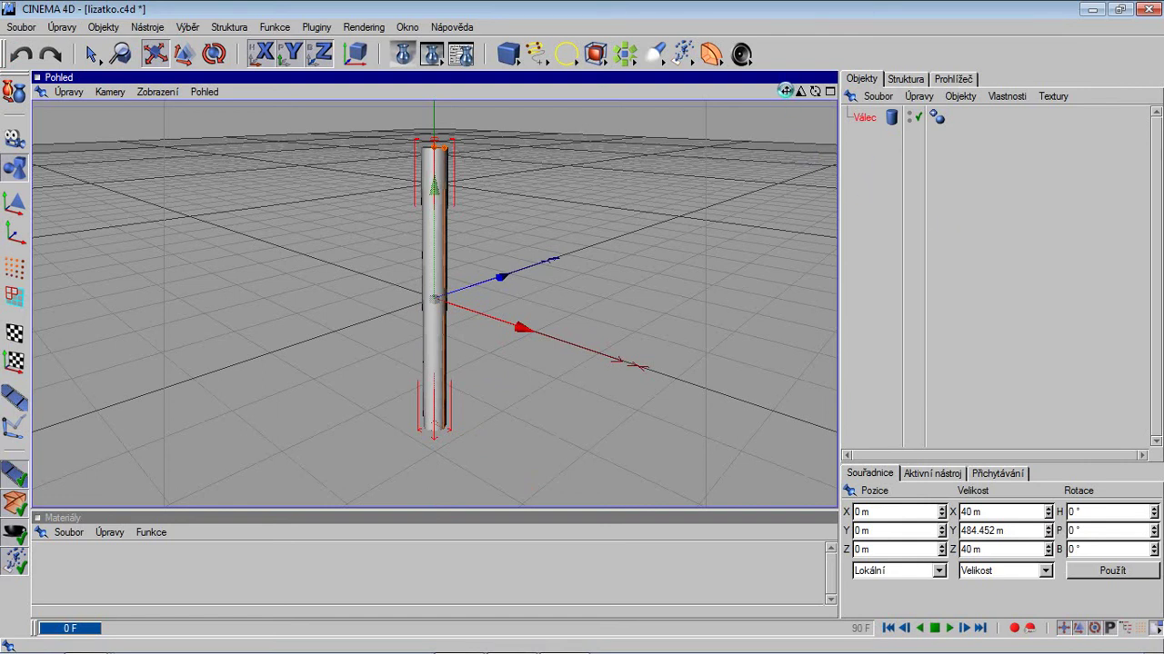
{"action": "left_click_drag", "start_coordinate": [785, 90], "coordinate": [576, 330]}
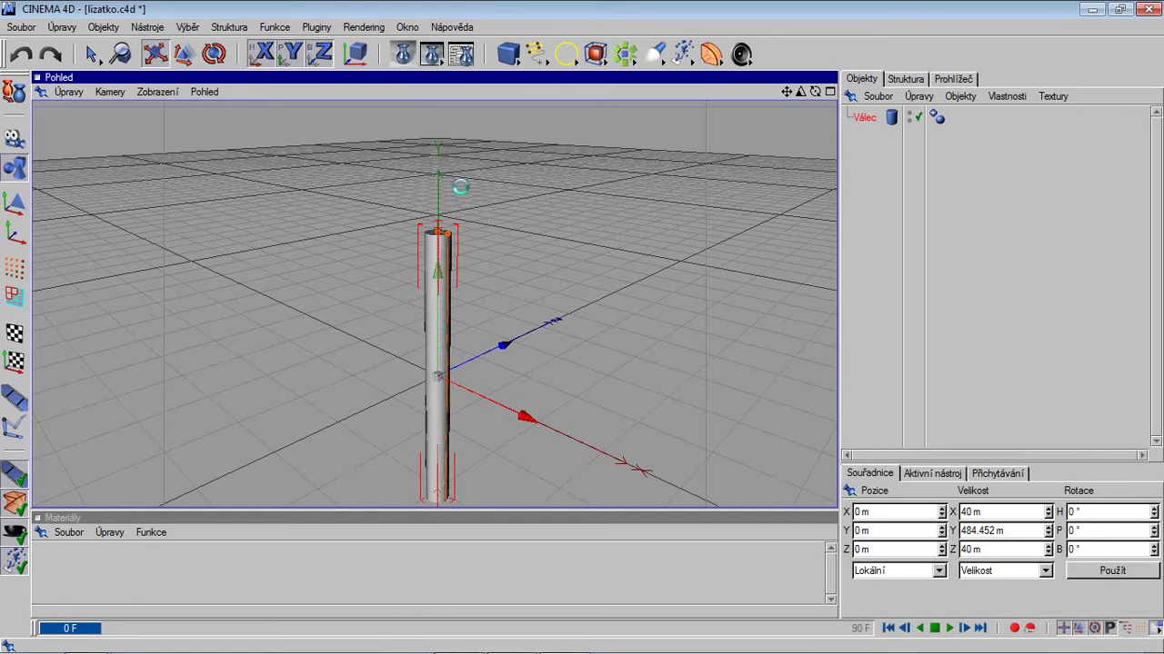
Add a sphere, raised along Y to about 297 m so it sits on top of the stick, and save the scene.
{"action": "left_click_drag", "start_coordinate": [506, 54], "coordinate": [561, 62]}
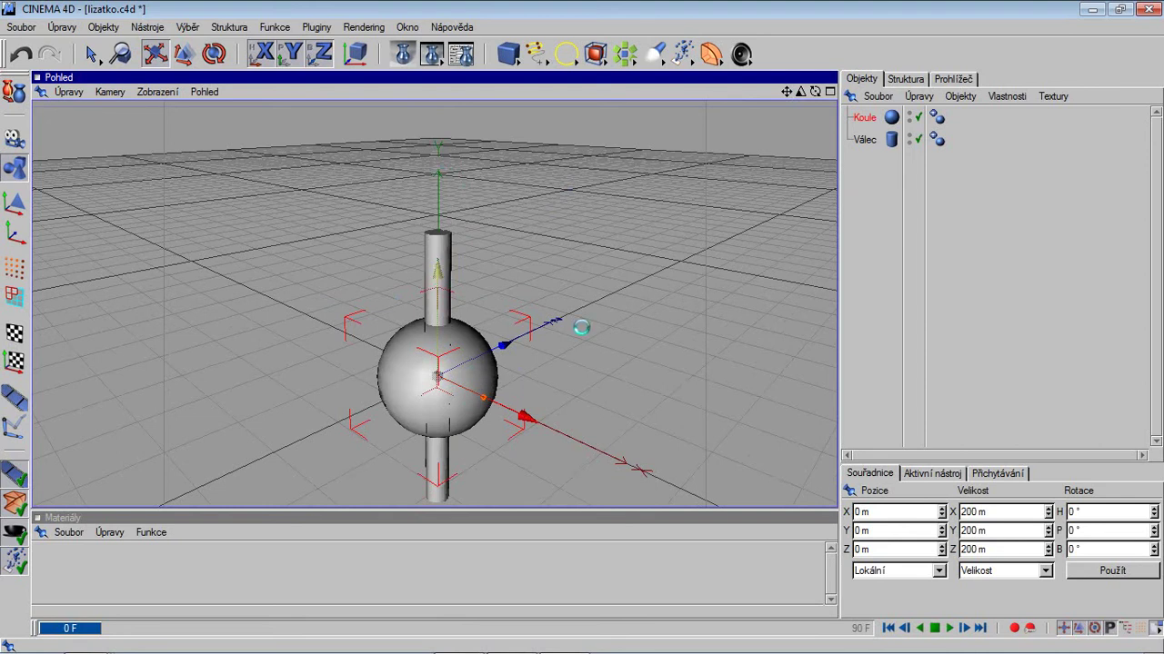
{"action": "left_click_drag", "start_coordinate": [580, 327], "coordinate": [581, 328]}
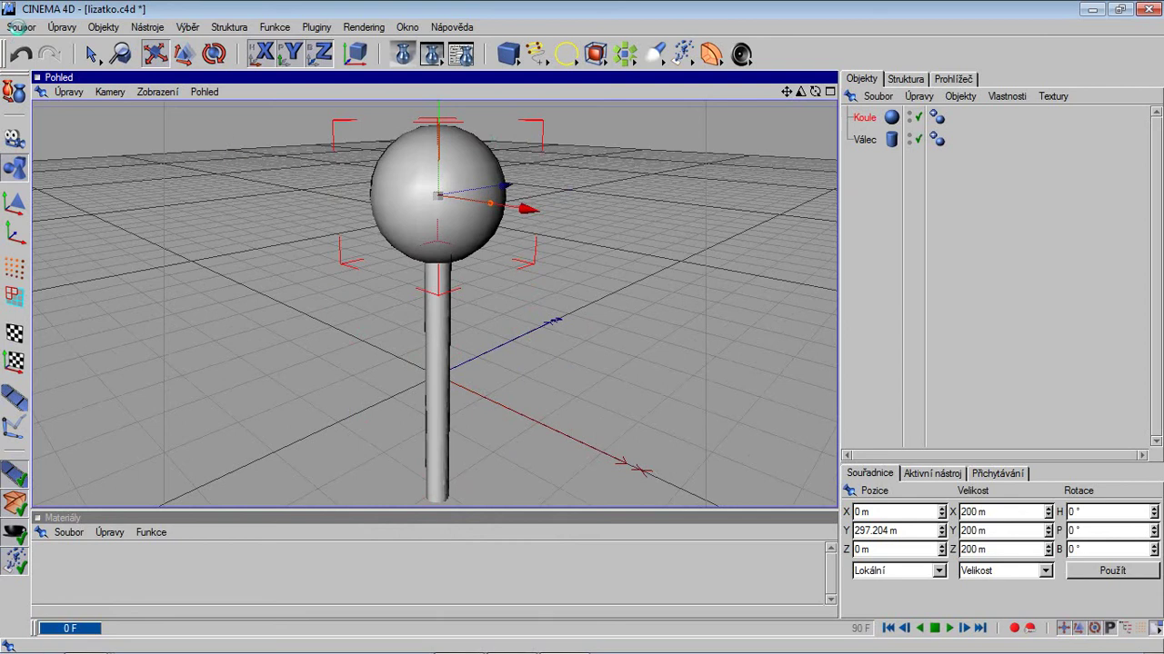
{"action": "left_click", "coordinate": [20, 26]}
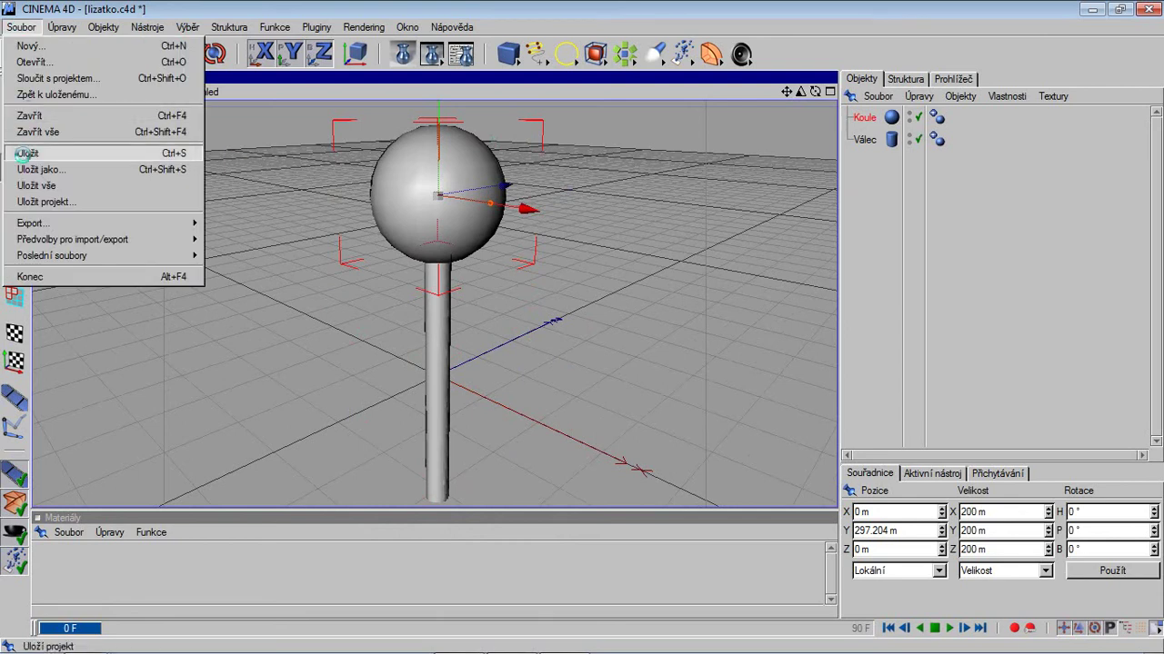
{"action": "left_click", "coordinate": [27, 152]}
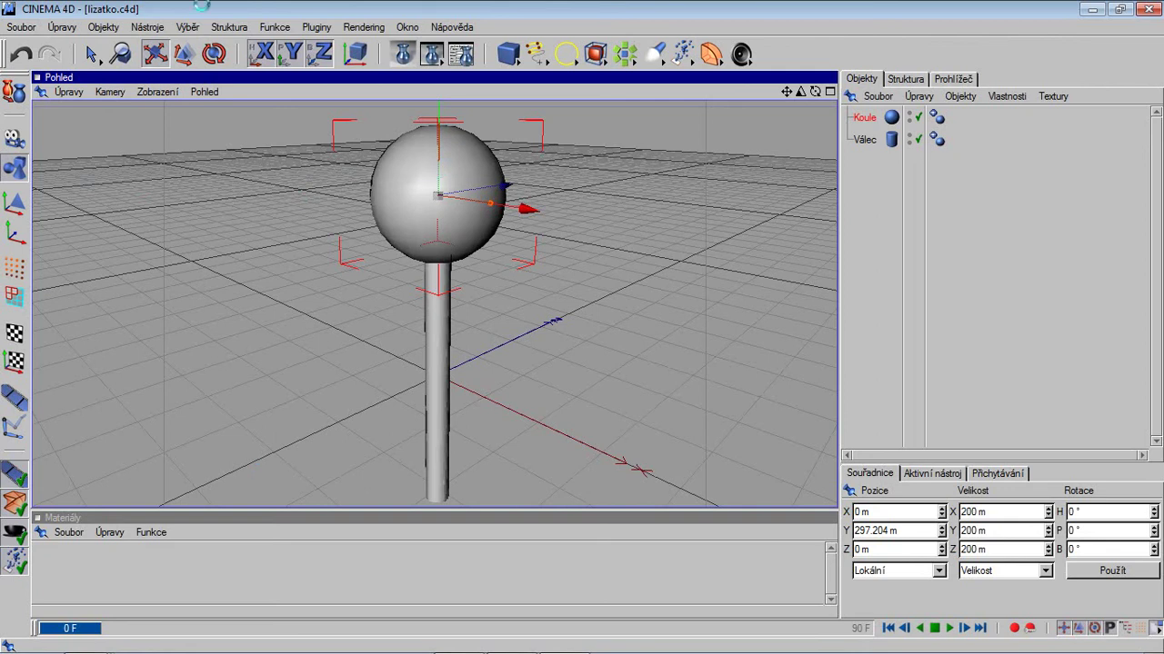
Flatten the sphere along Z to about 58 m.
{"action": "left_click", "coordinate": [184, 54]}
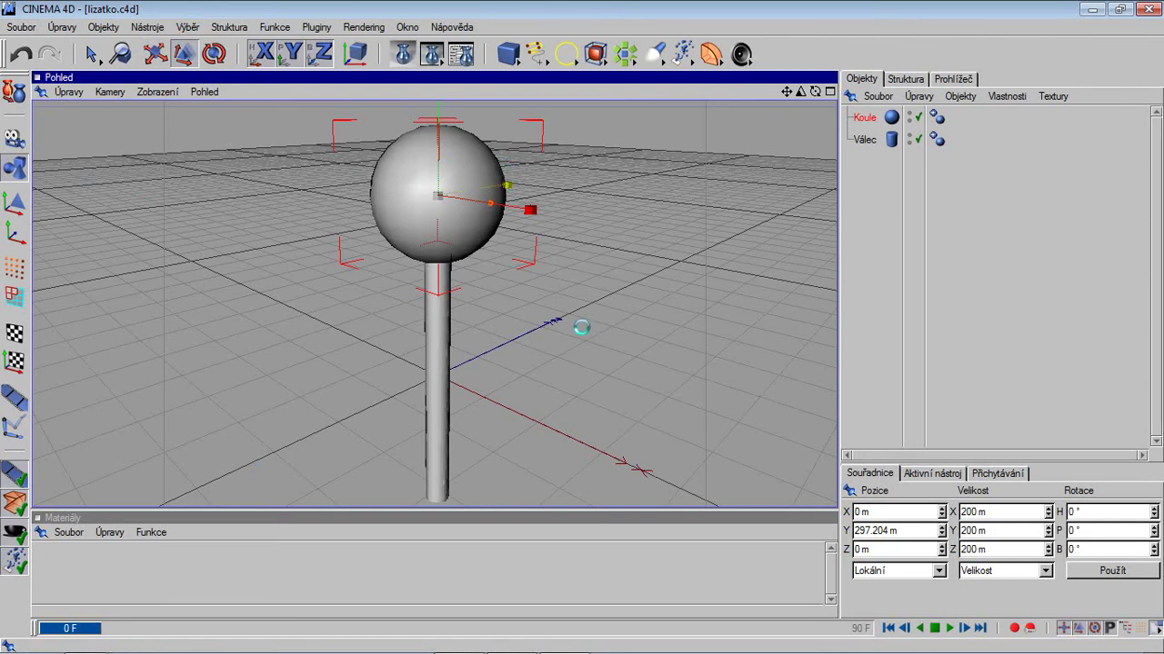
{"action": "left_click_drag", "start_coordinate": [581, 327], "coordinate": [579, 330]}
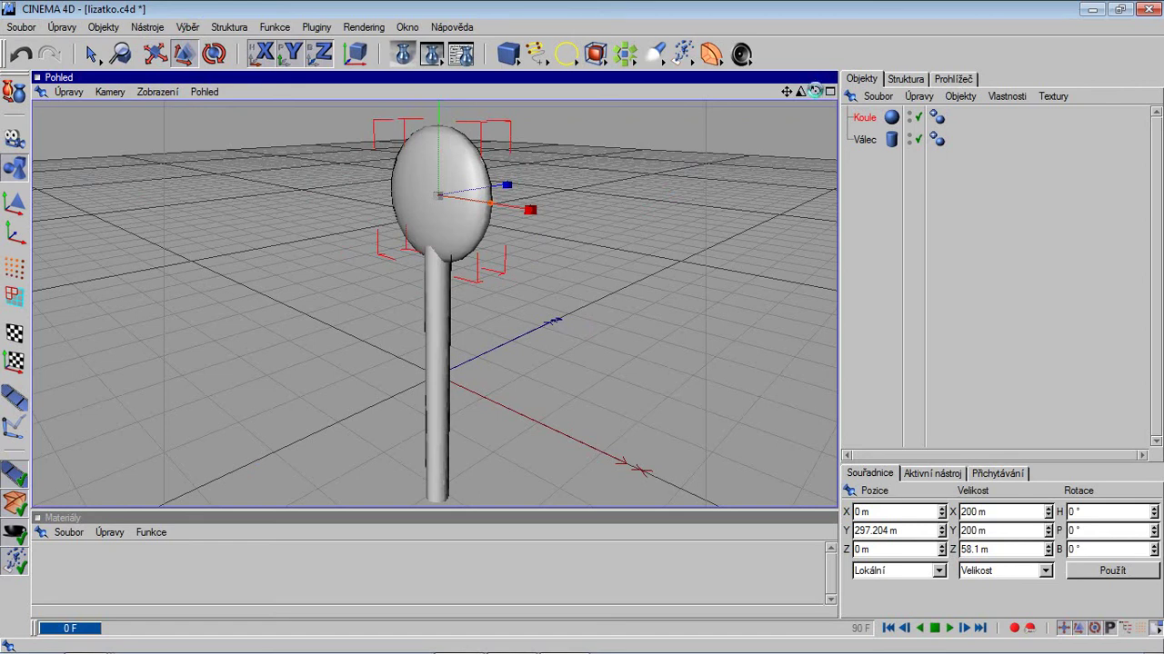
{"action": "left_click_drag", "start_coordinate": [580, 328], "coordinate": [814, 91]}
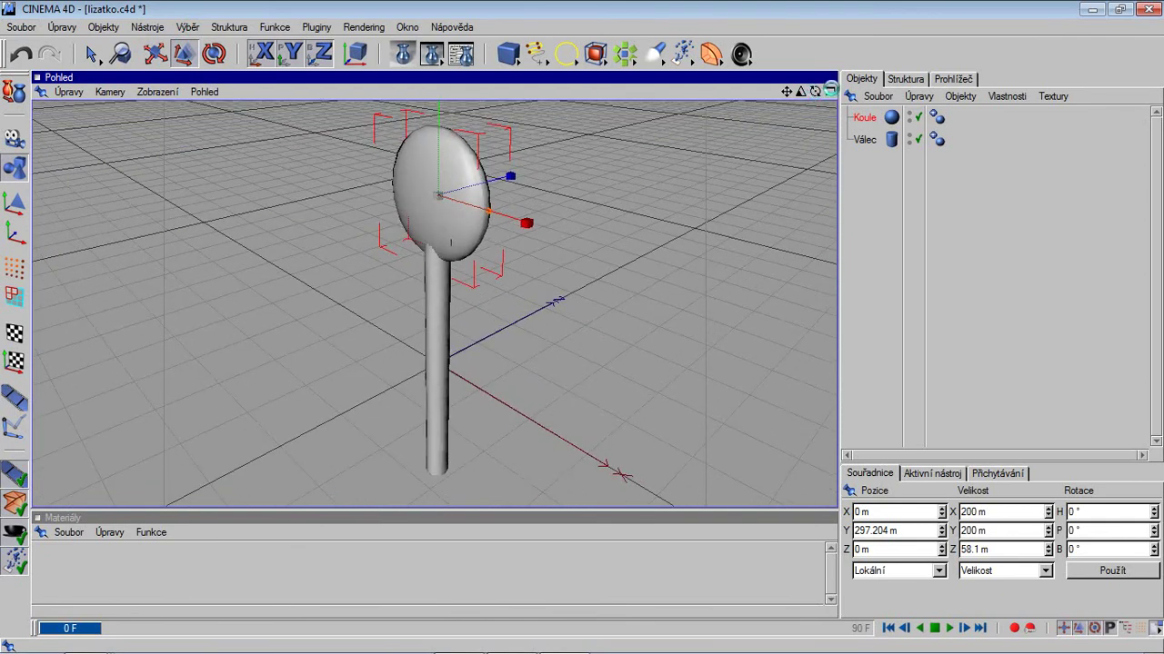
Examine the whole lollipop in the side and front views of the four-view layout, and return to the enlarged perspective view.
{"action": "left_click", "coordinate": [830, 91]}
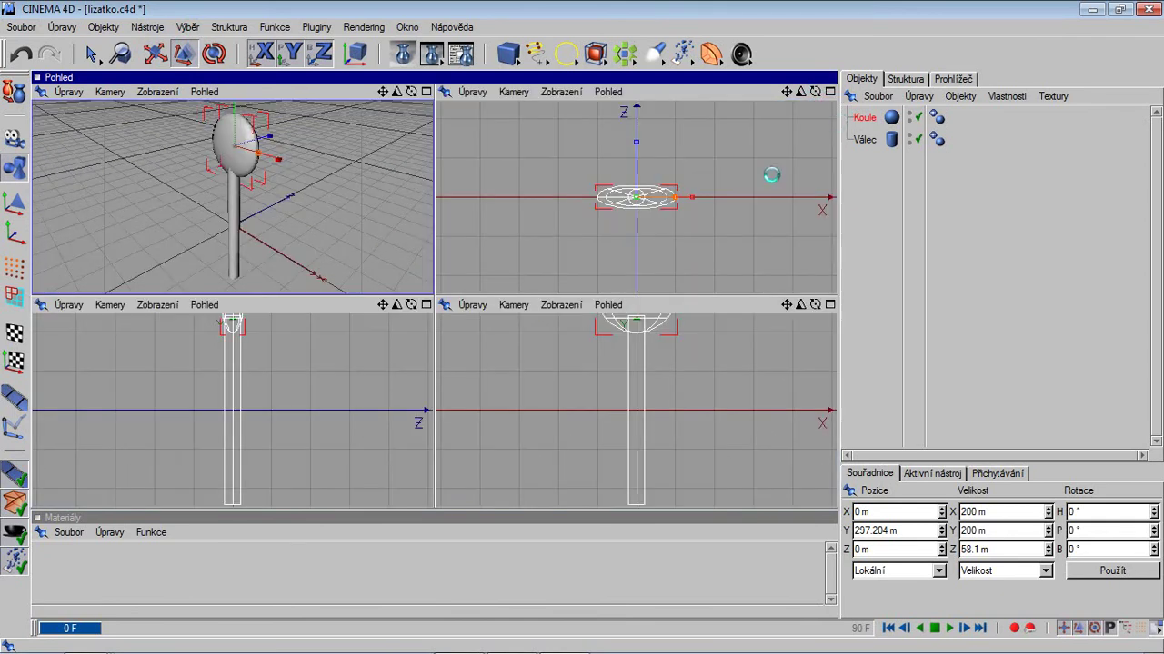
{"action": "left_click", "coordinate": [689, 166]}
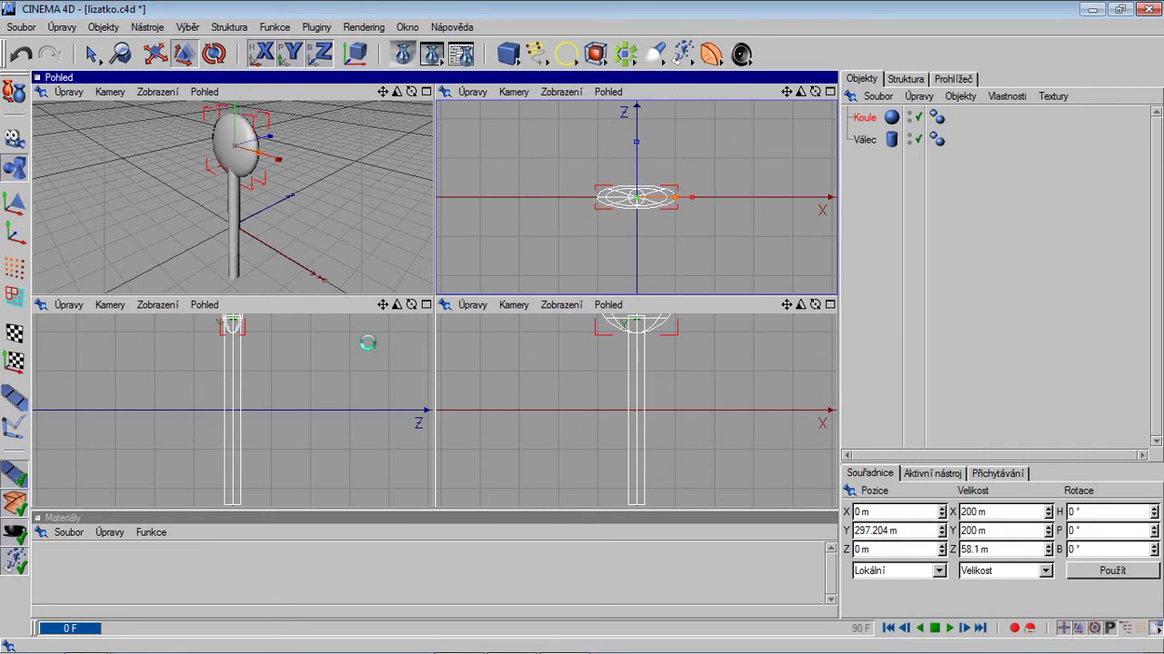
{"action": "left_click", "coordinate": [320, 348]}
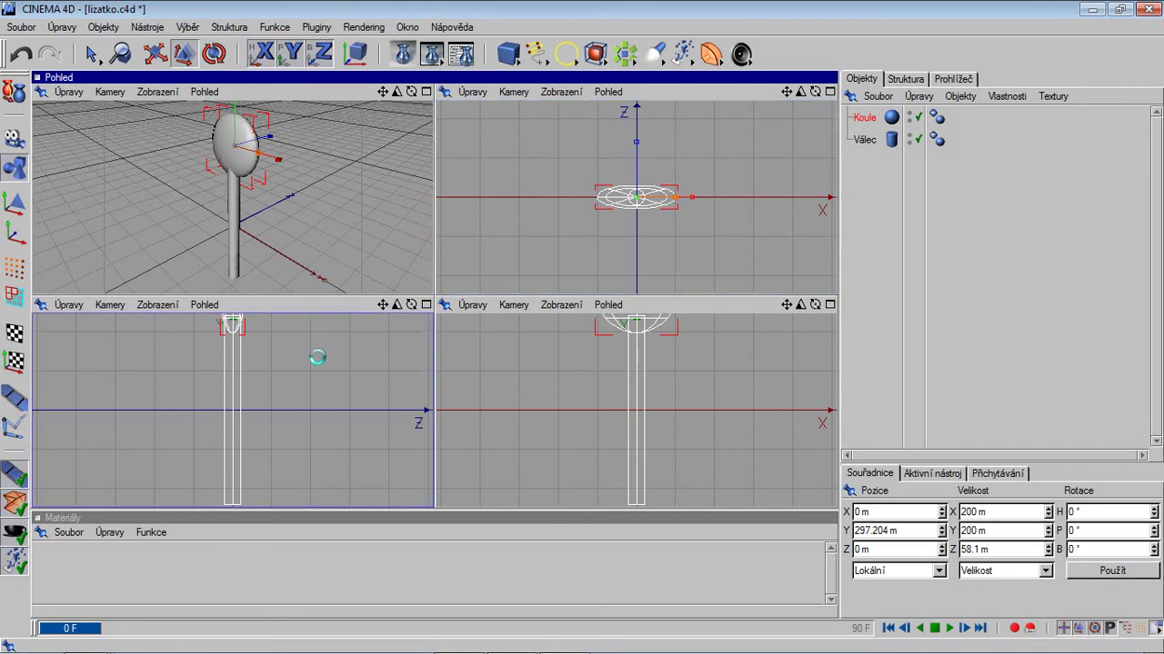
{"action": "scroll", "coordinate": [320, 350], "scroll_direction": "down", "scroll_amount": 5}
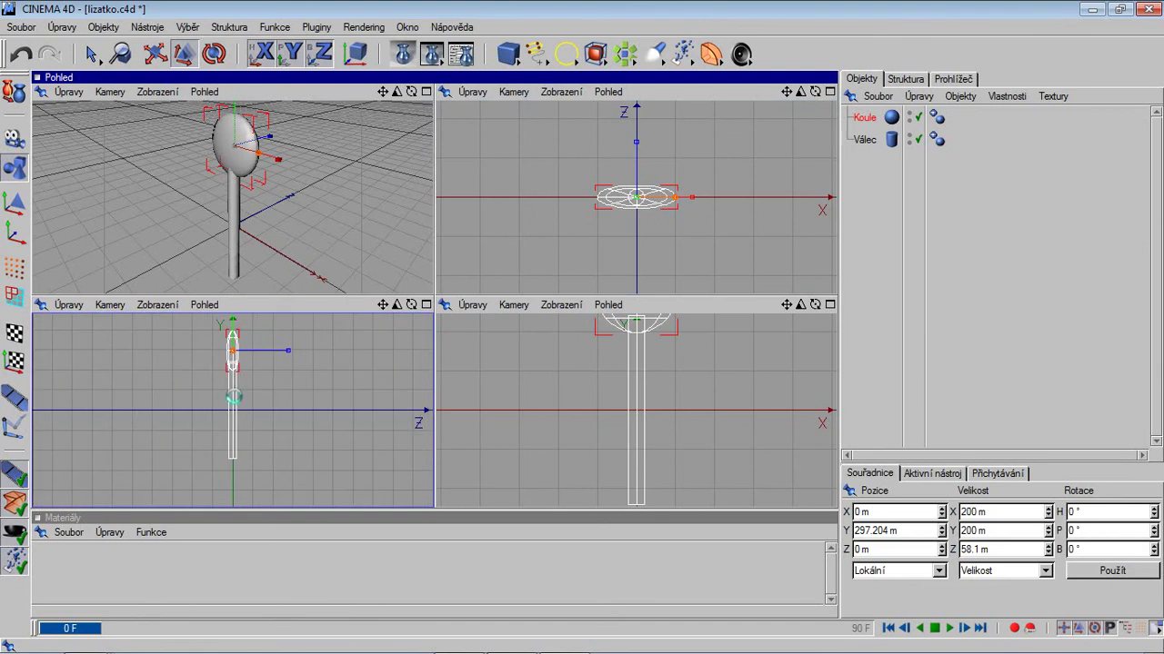
{"action": "left_click", "coordinate": [733, 349]}
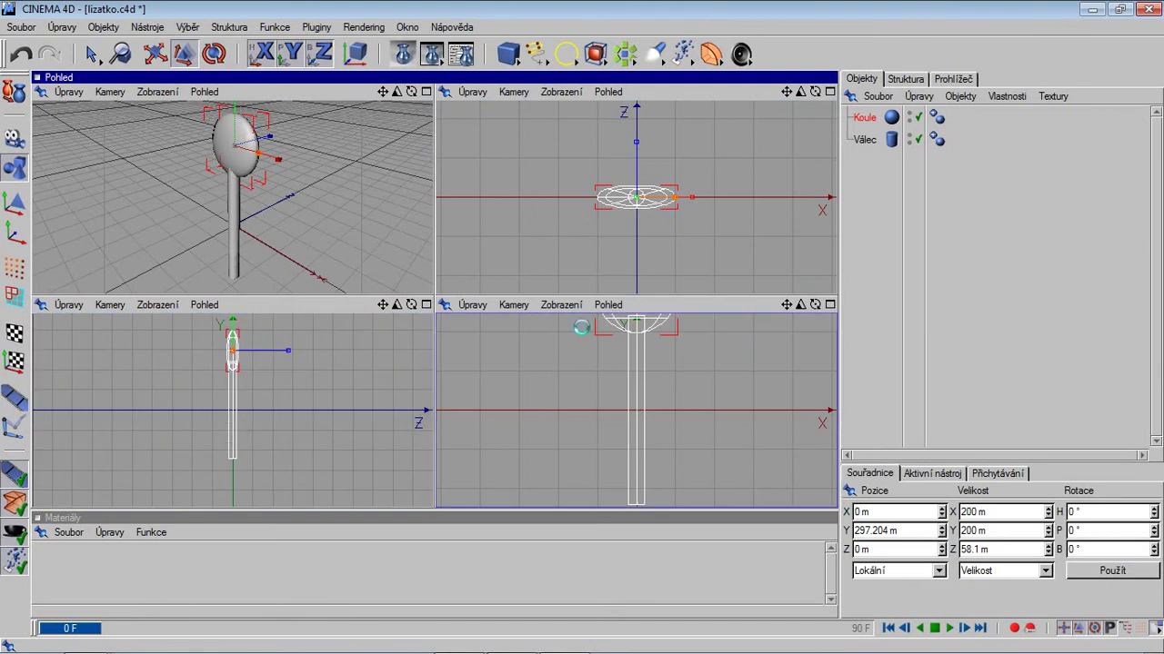
{"action": "scroll", "coordinate": [694, 343], "scroll_direction": "down", "scroll_amount": 5}
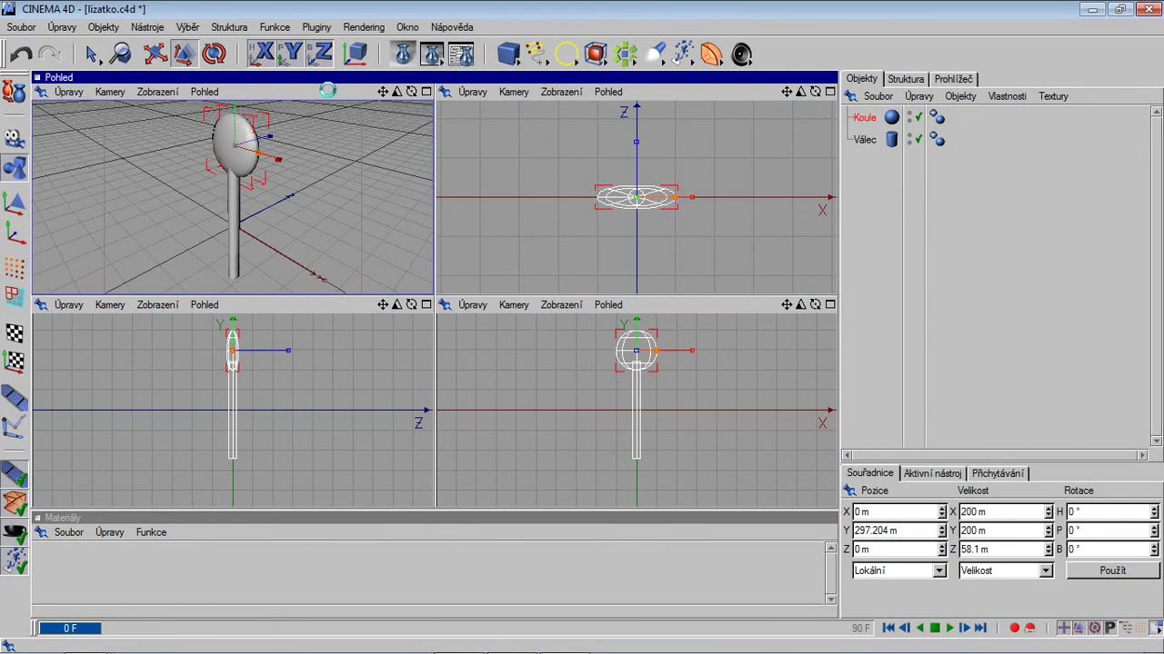
{"action": "left_click", "coordinate": [425, 91]}
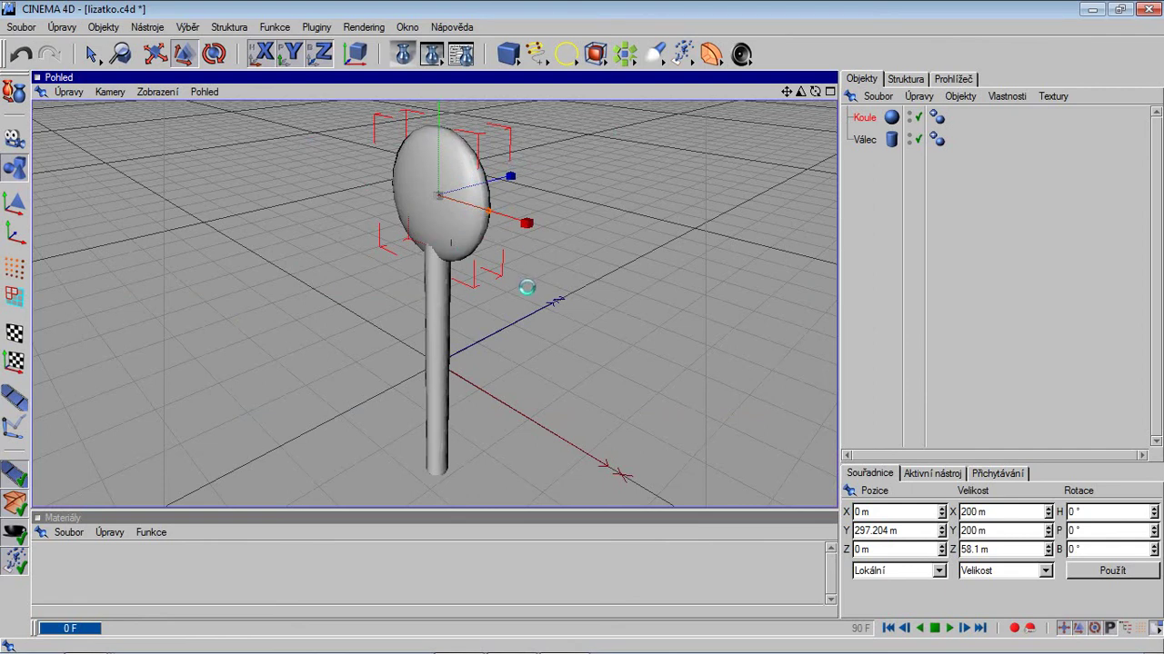
Replace the sphere with a new cylinder raised along Y to about 298 m above the stick.
{"action": "key", "text": "Delete"}
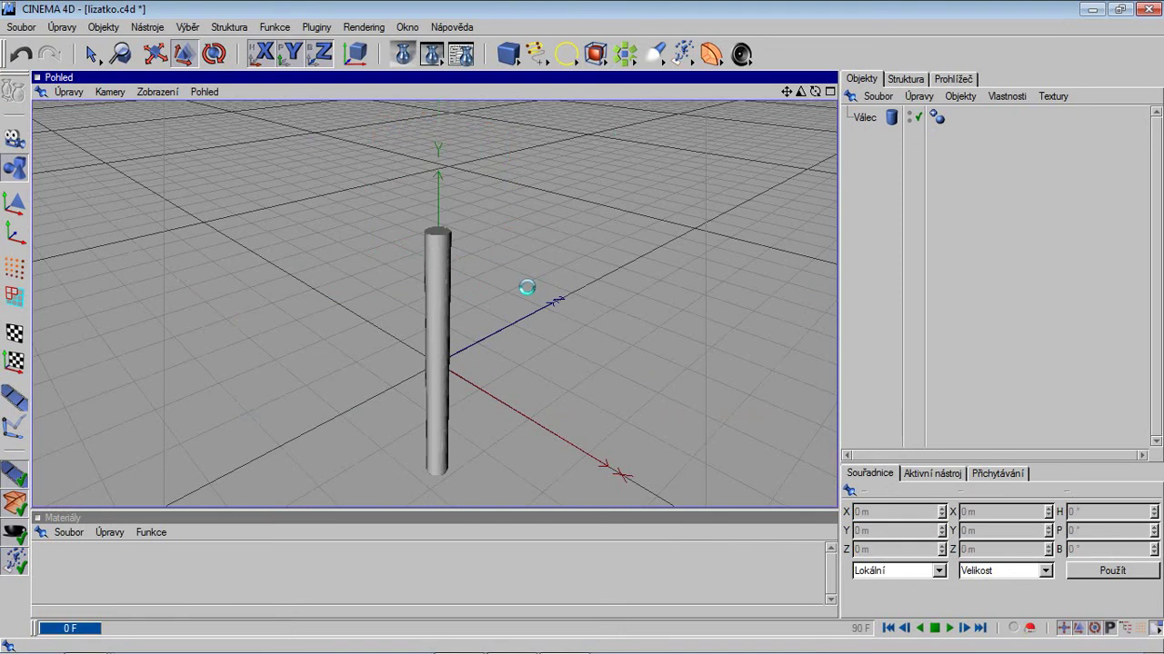
{"action": "left_click_drag", "start_coordinate": [508, 53], "coordinate": [619, 62]}
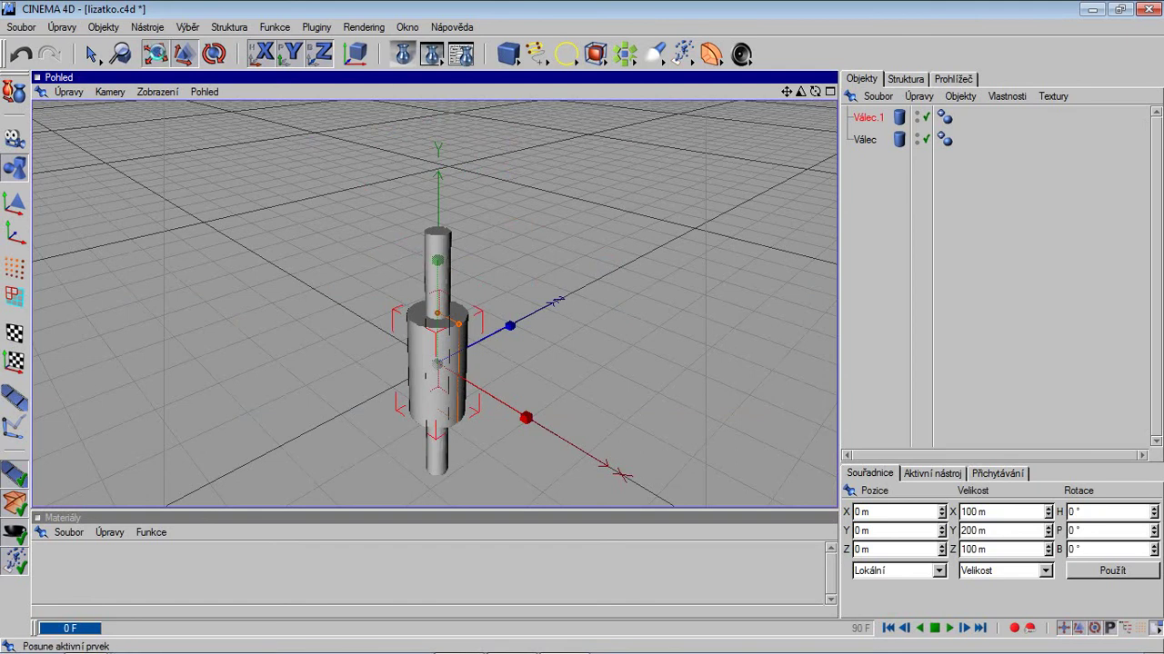
{"action": "left_click", "coordinate": [155, 54]}
{"action": "left_click_drag", "start_coordinate": [580, 345], "coordinate": [577, 325]}
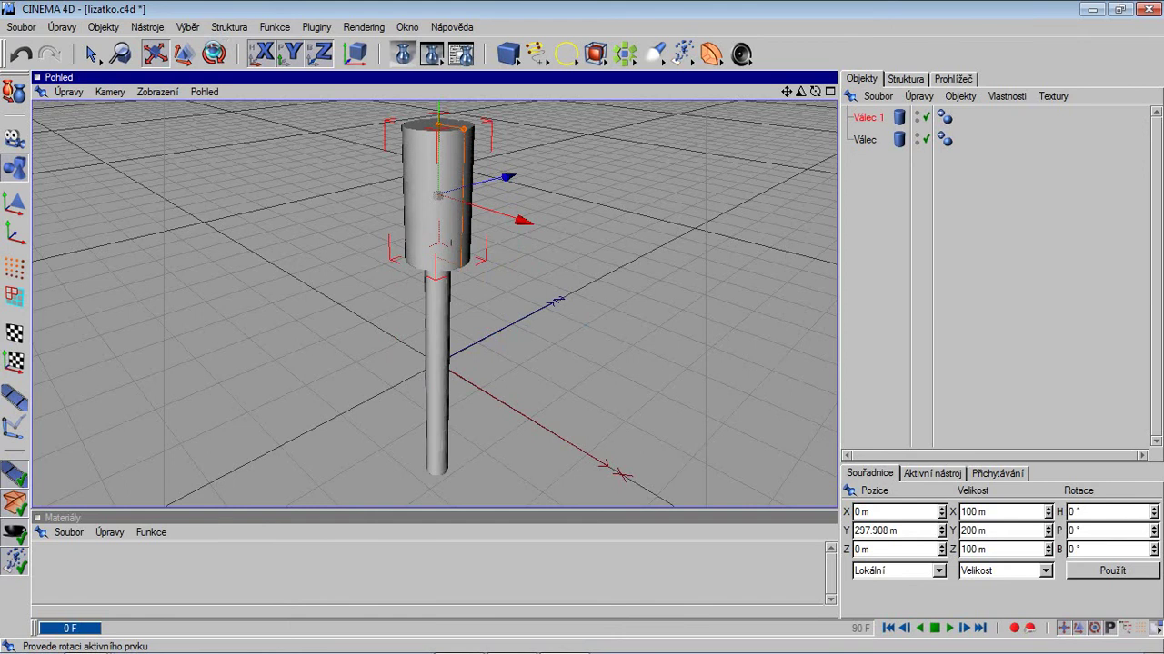
Lay the new cylinder on its side by rotating its pitch to exactly 90°.
{"action": "left_click", "coordinate": [214, 52]}
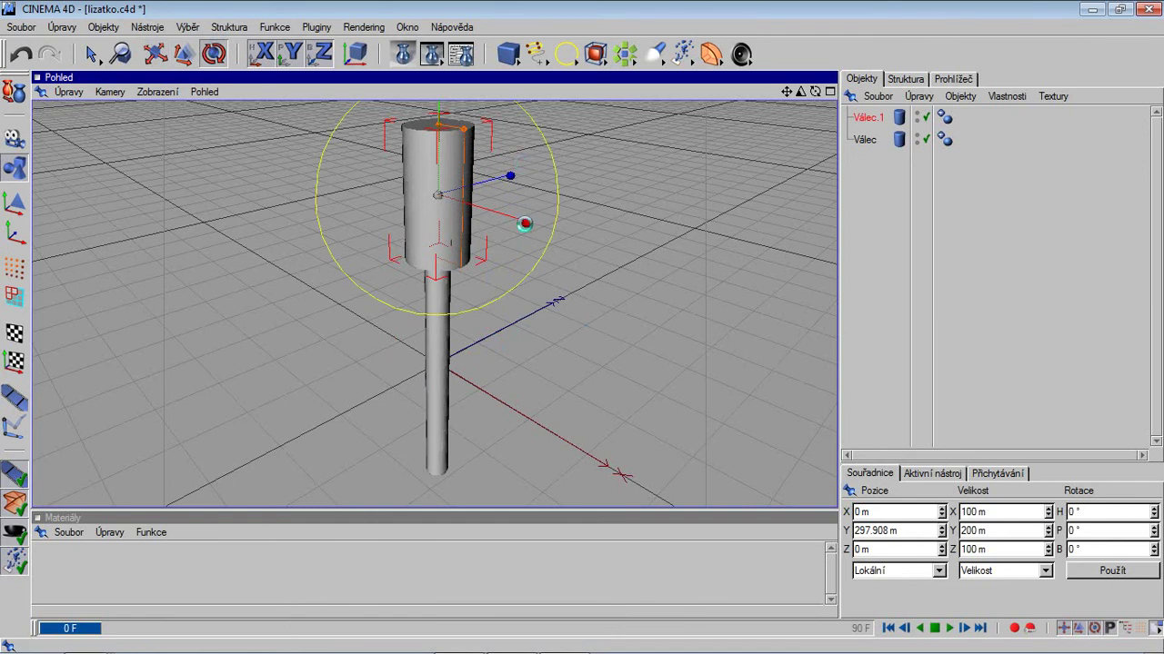
{"action": "left_click_drag", "start_coordinate": [526, 222], "coordinate": [581, 327]}
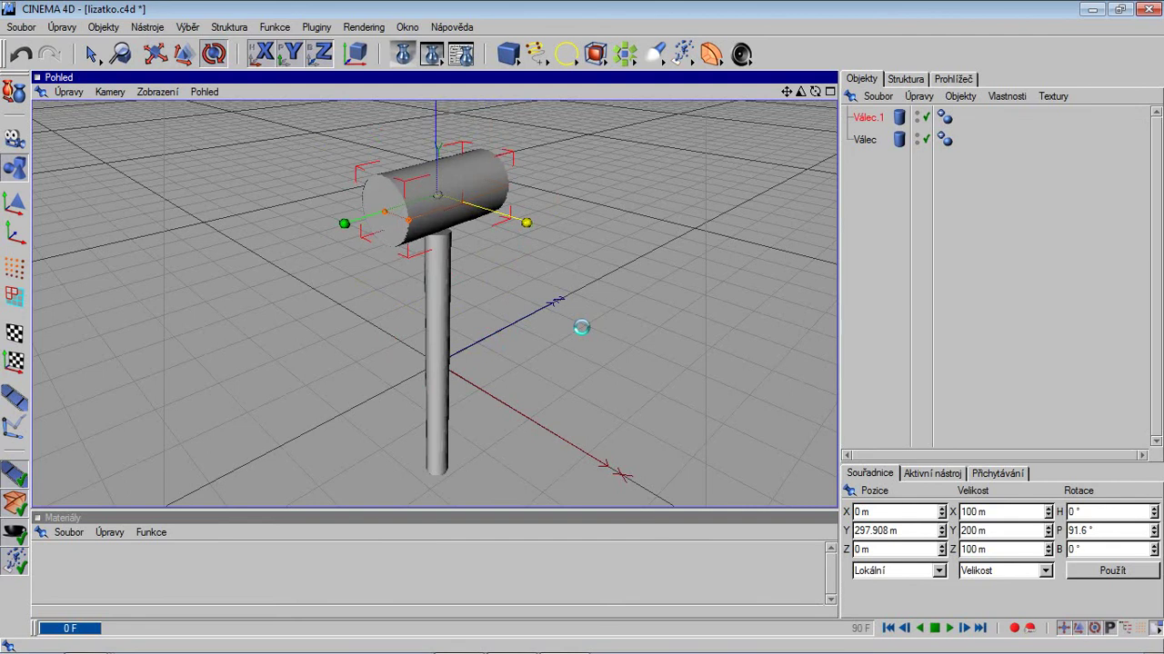
{"action": "left_click_drag", "start_coordinate": [581, 327], "coordinate": [582, 329]}
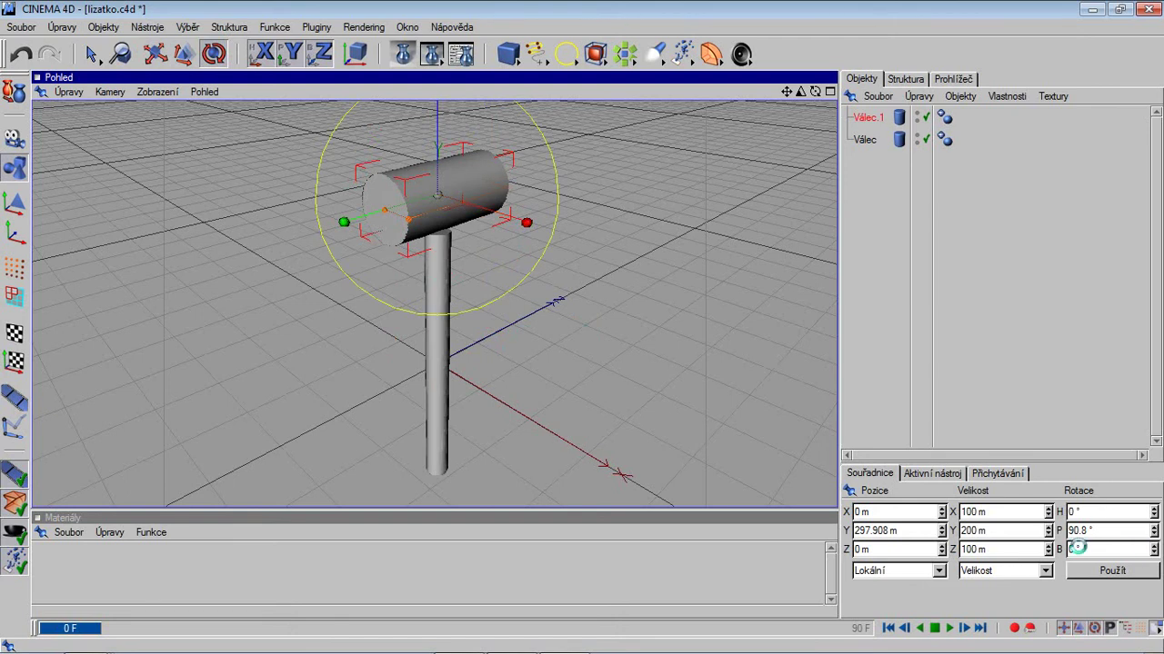
{"action": "left_click", "coordinate": [1100, 531]}
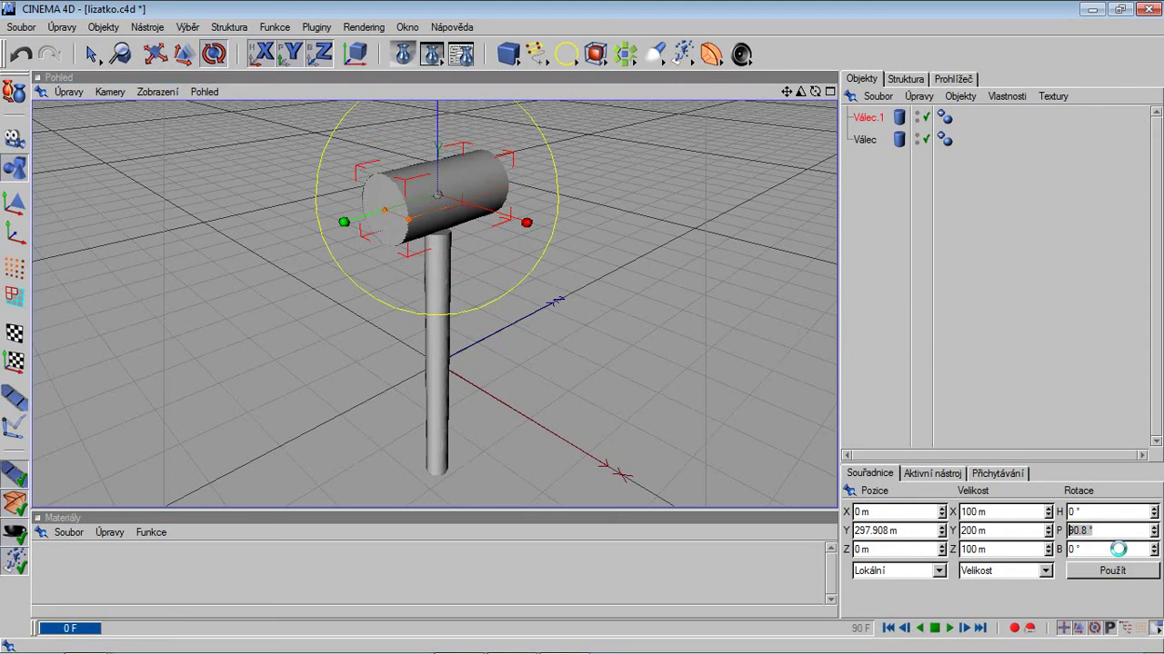
{"action": "type", "text": "90"}
{"action": "left_click", "coordinate": [1114, 571]}
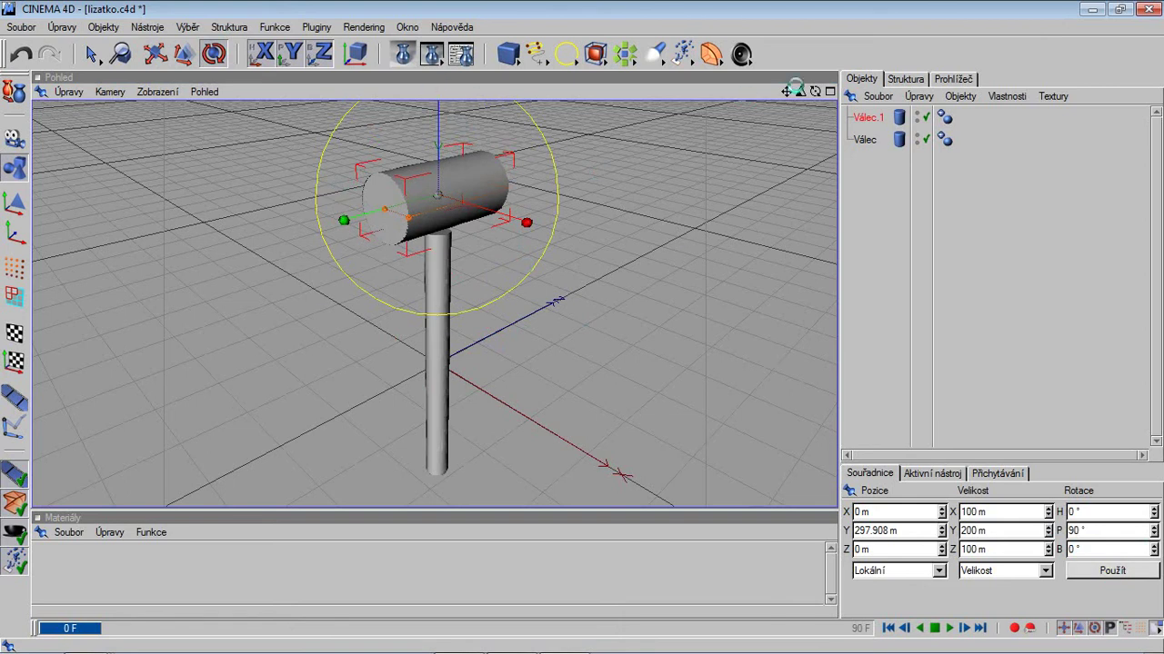
Check the new cylinder in the enlarged side view, and flatten it into a disc along its Y axis to 28.5 m in perspective.
{"action": "left_click", "coordinate": [829, 92]}
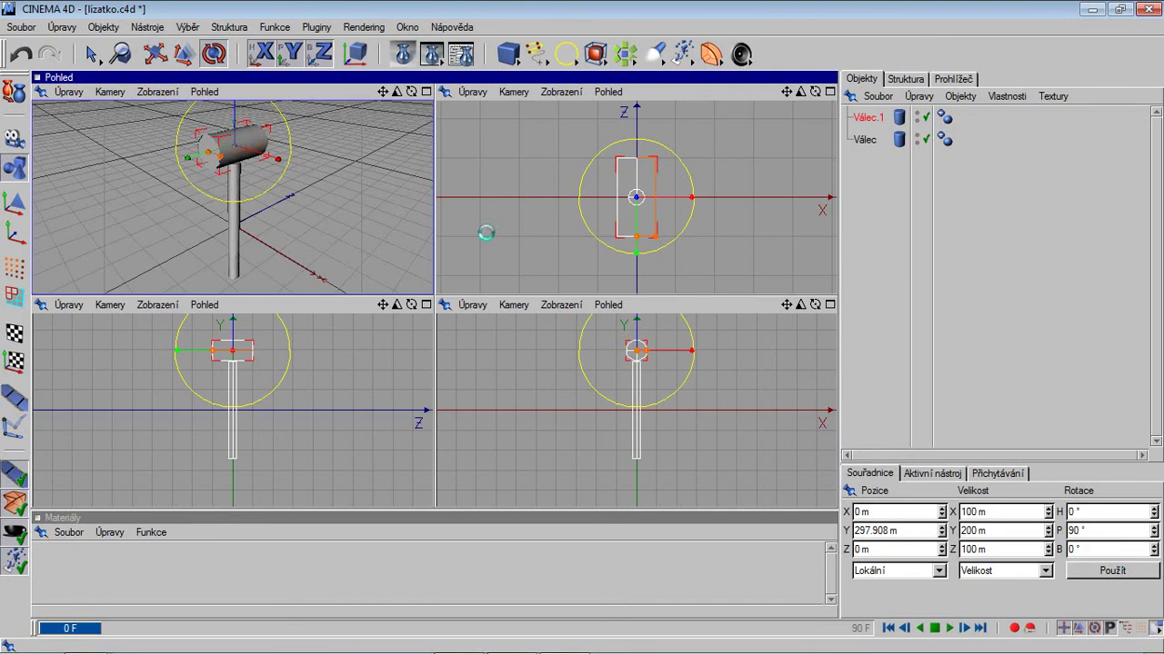
{"action": "left_click", "coordinate": [425, 305]}
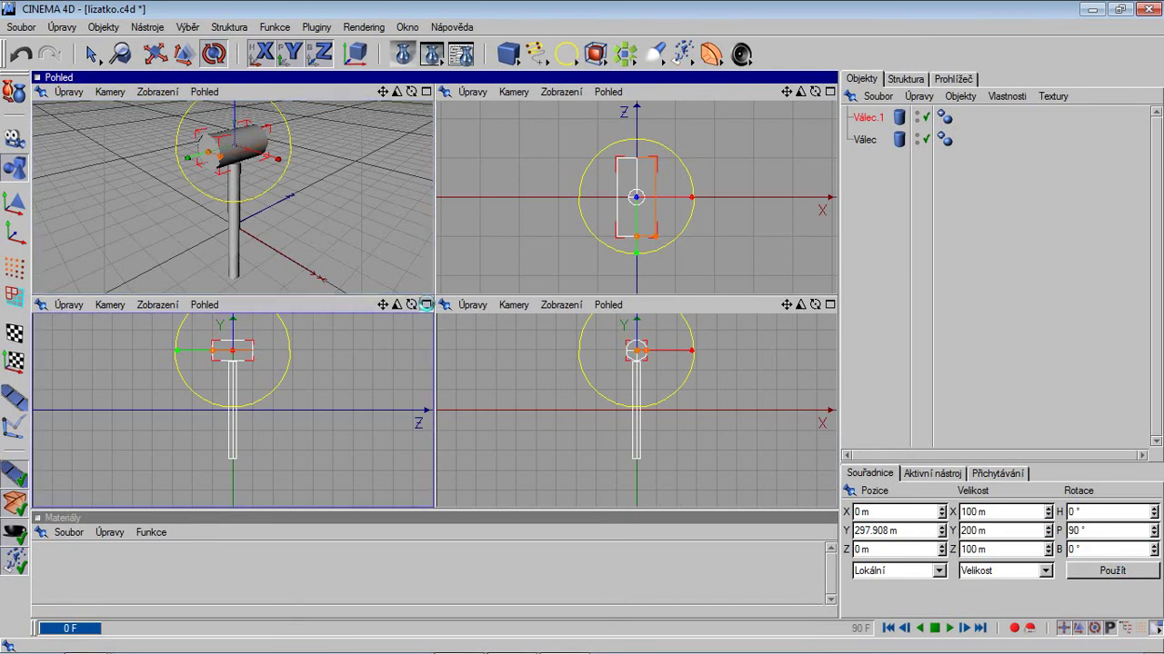
{"action": "left_click", "coordinate": [426, 305]}
{"action": "scroll", "coordinate": [448, 196], "scroll_direction": "up", "scroll_amount": 3}
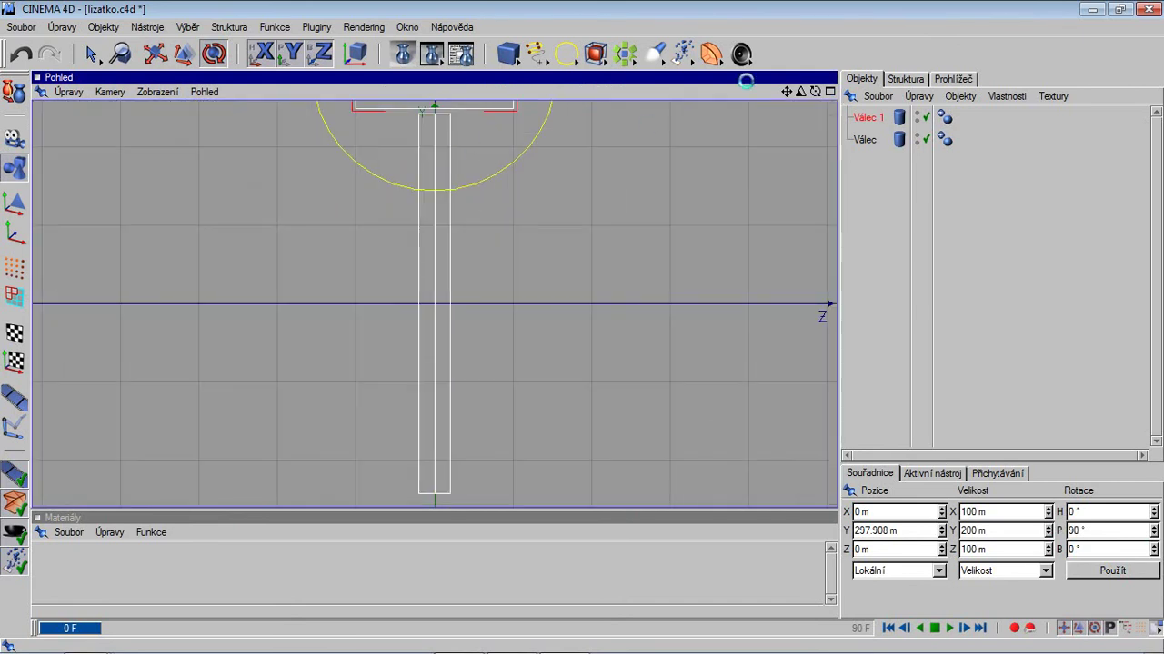
{"action": "left_click_drag", "start_coordinate": [787, 92], "coordinate": [493, 233]}
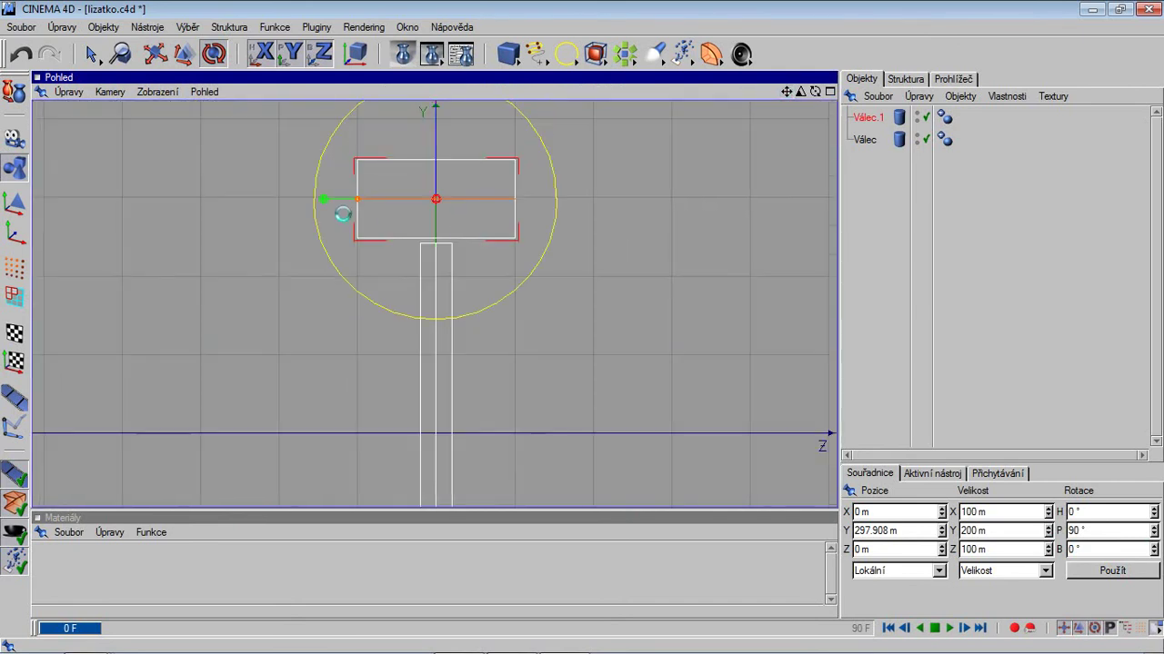
{"action": "left_click", "coordinate": [829, 92]}
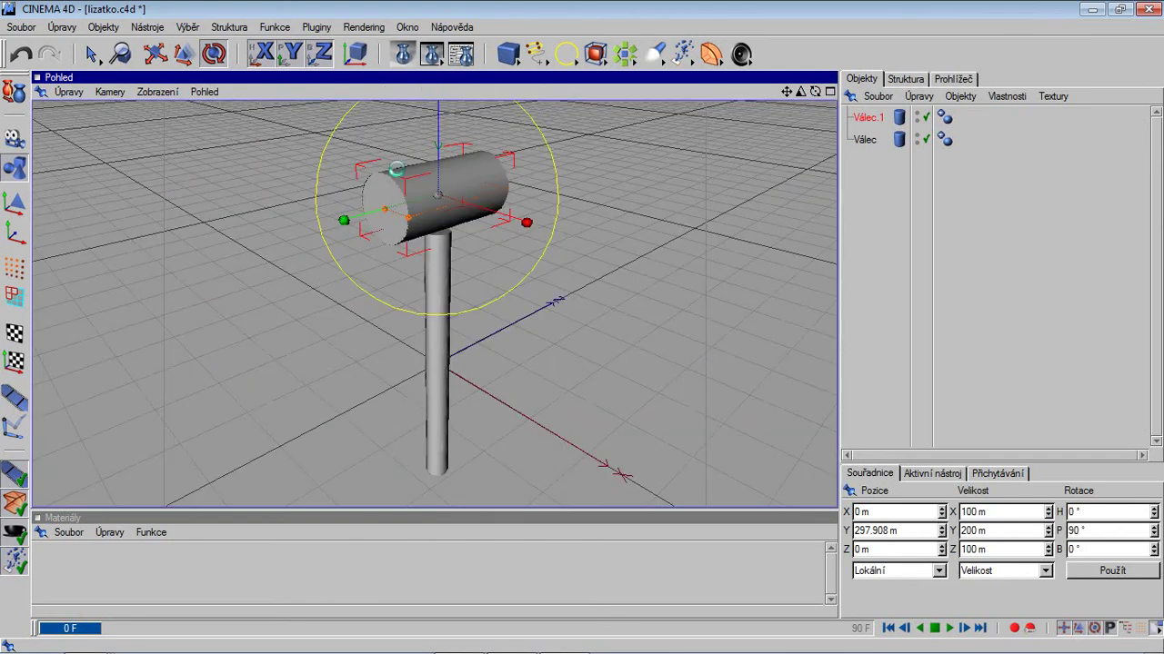
{"action": "left_click", "coordinate": [182, 54]}
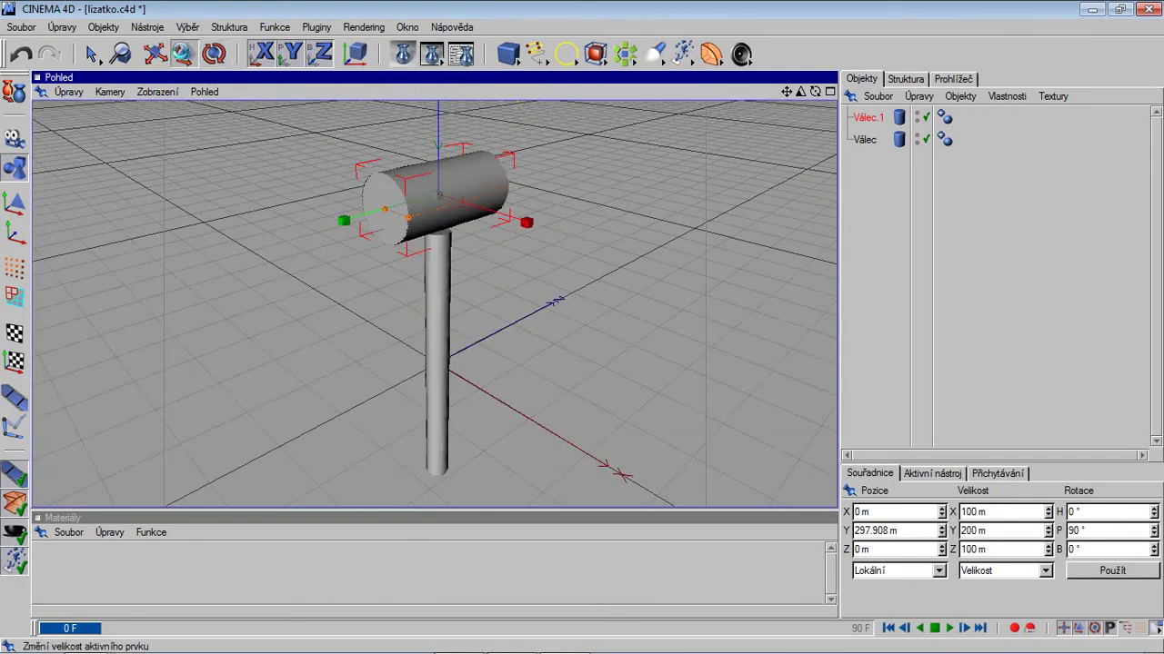
{"action": "left_click_drag", "start_coordinate": [340, 221], "coordinate": [581, 329]}
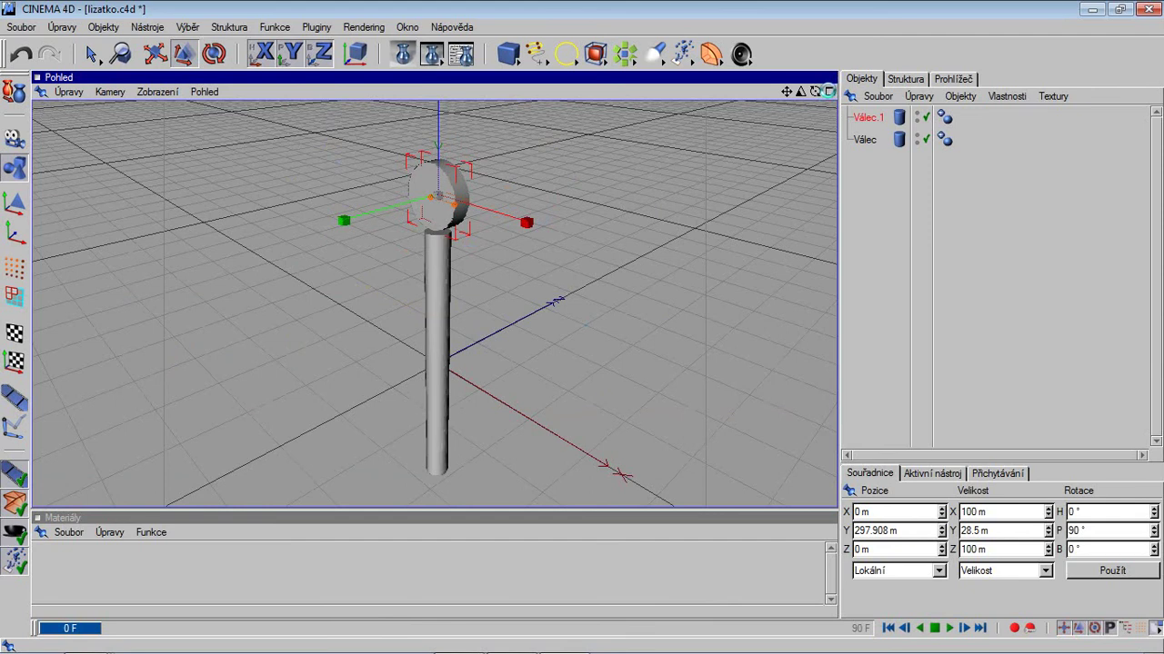
In the enlarged front view, scale the disc up uniformly to about 403 m in X and Z and 115 m in Y.
{"action": "left_click", "coordinate": [828, 91]}
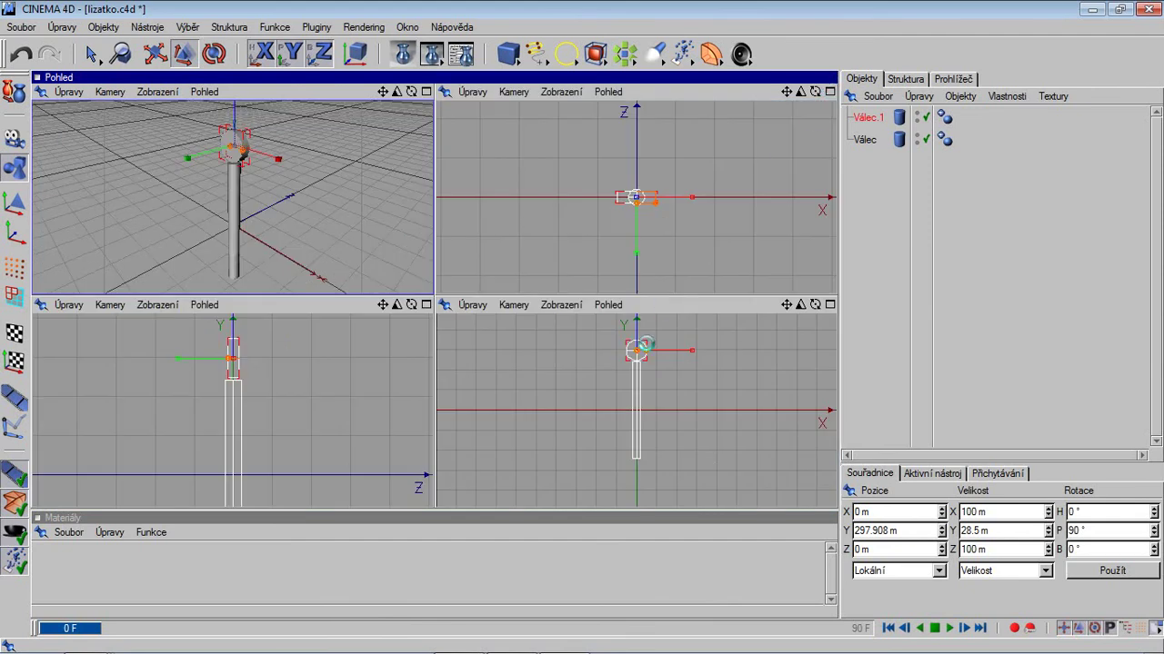
{"action": "left_click", "coordinate": [732, 351]}
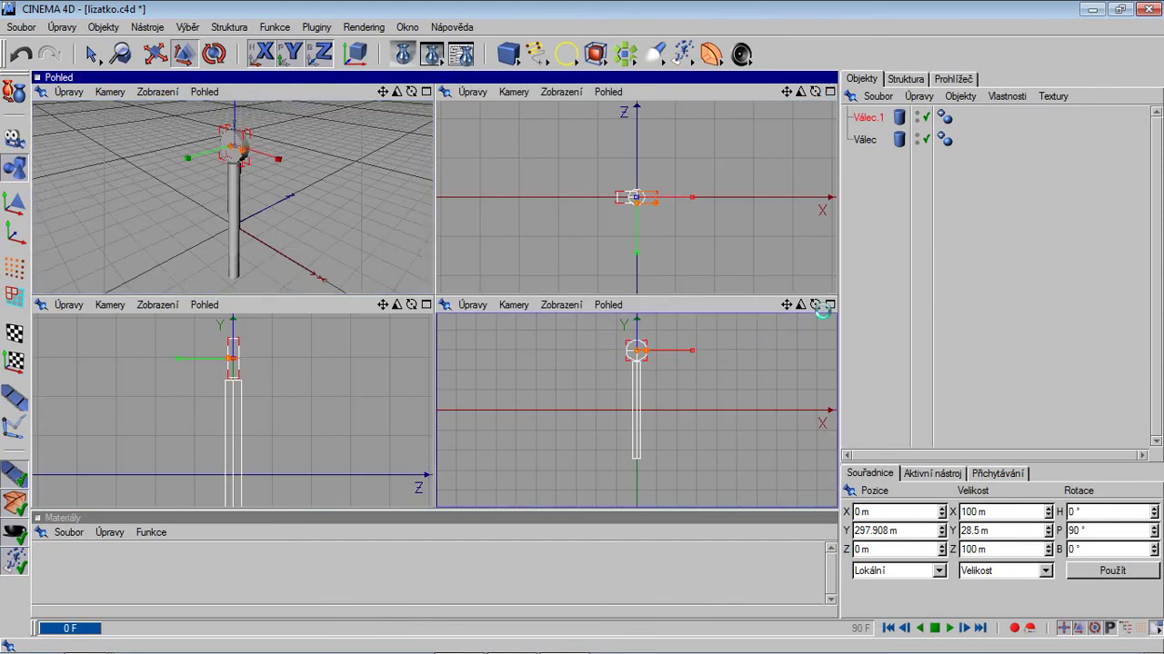
{"action": "left_click", "coordinate": [829, 304]}
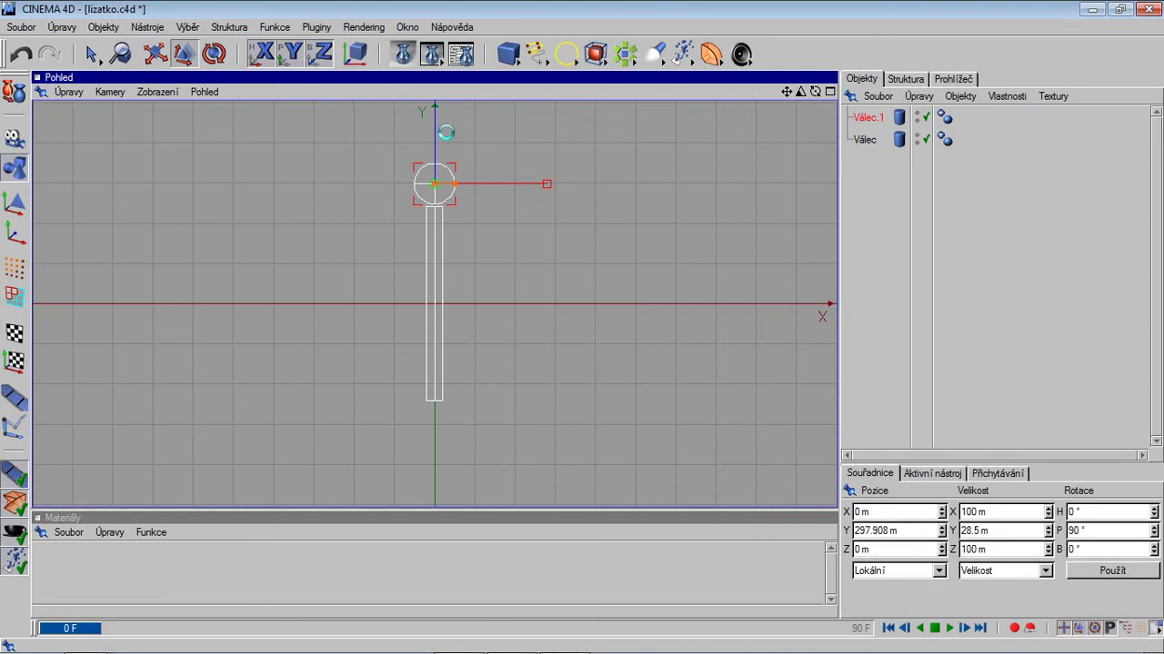
{"action": "scroll", "coordinate": [442, 130], "scroll_direction": "up", "scroll_amount": 4}
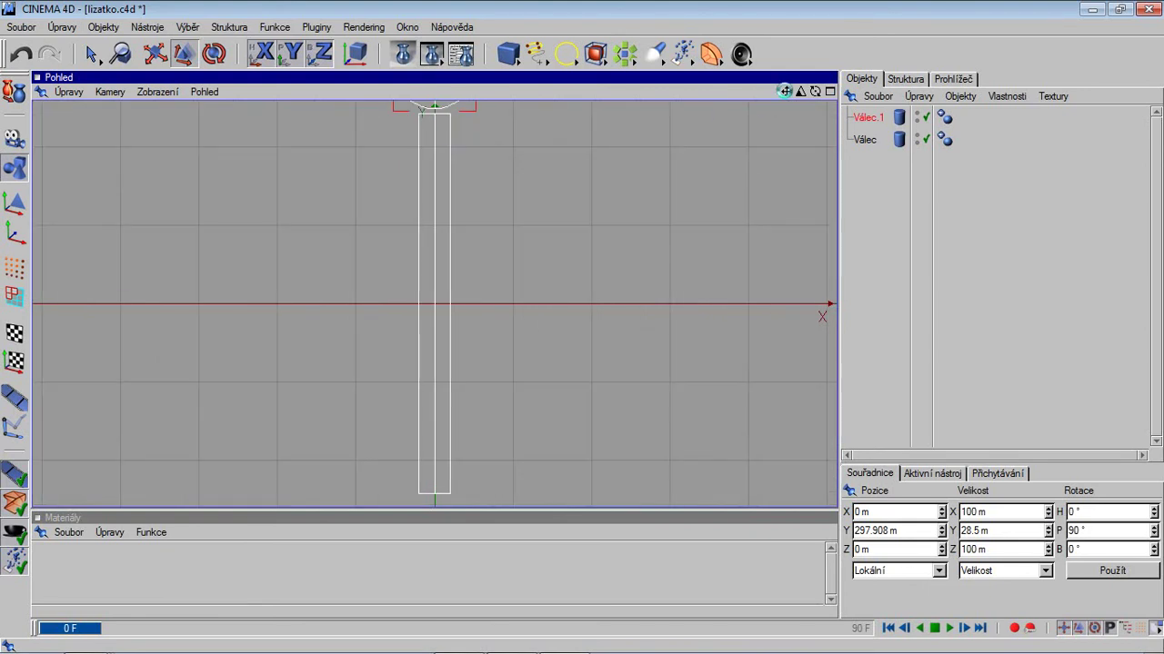
{"action": "left_click_drag", "start_coordinate": [784, 90], "coordinate": [576, 327]}
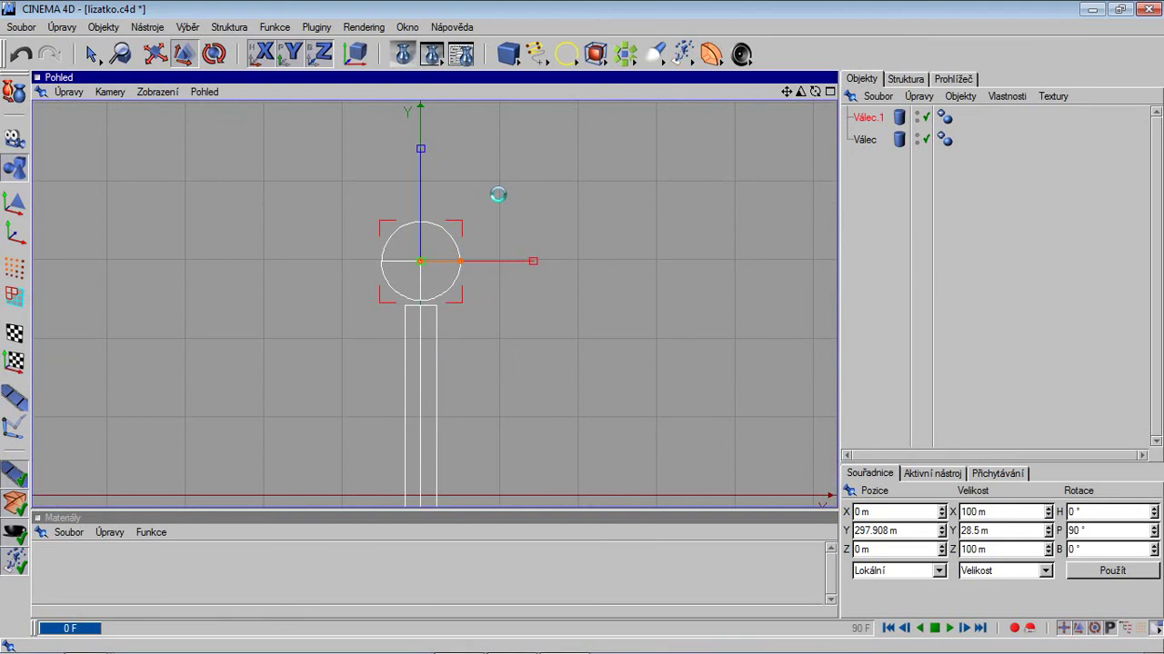
{"action": "left_click_drag", "start_coordinate": [498, 194], "coordinate": [581, 327]}
{"action": "scroll", "coordinate": [338, 403], "scroll_direction": "down", "scroll_amount": 4}
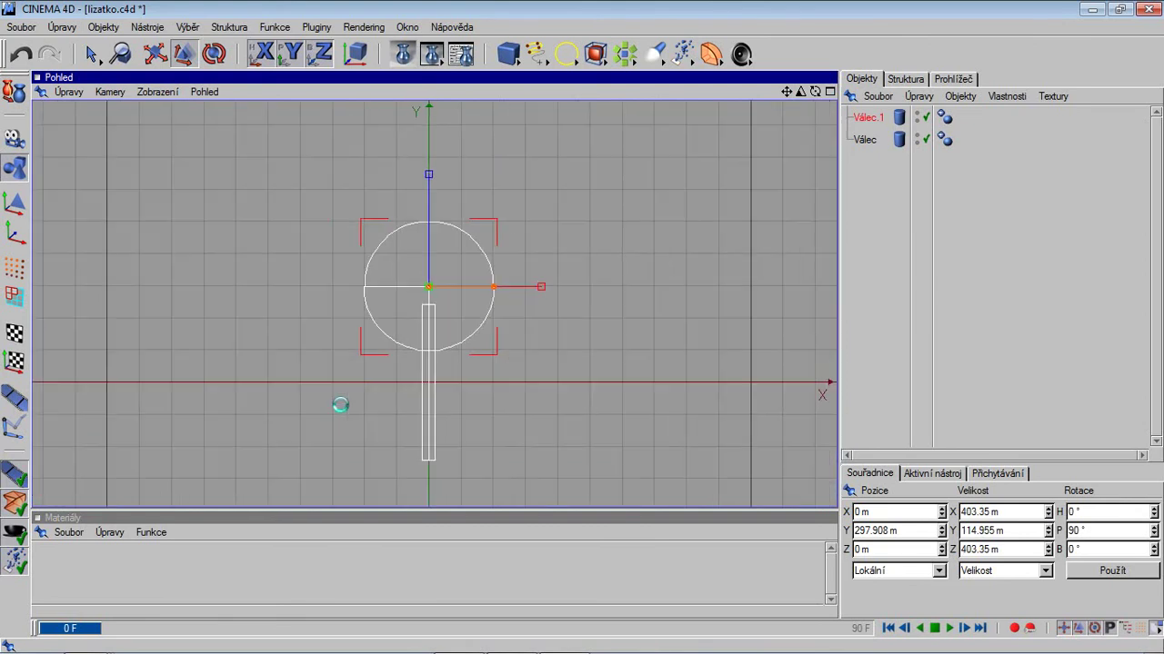
Raise the disc along the Y axis to a height of about 393 m above the origin.
{"action": "key", "text": "e"}
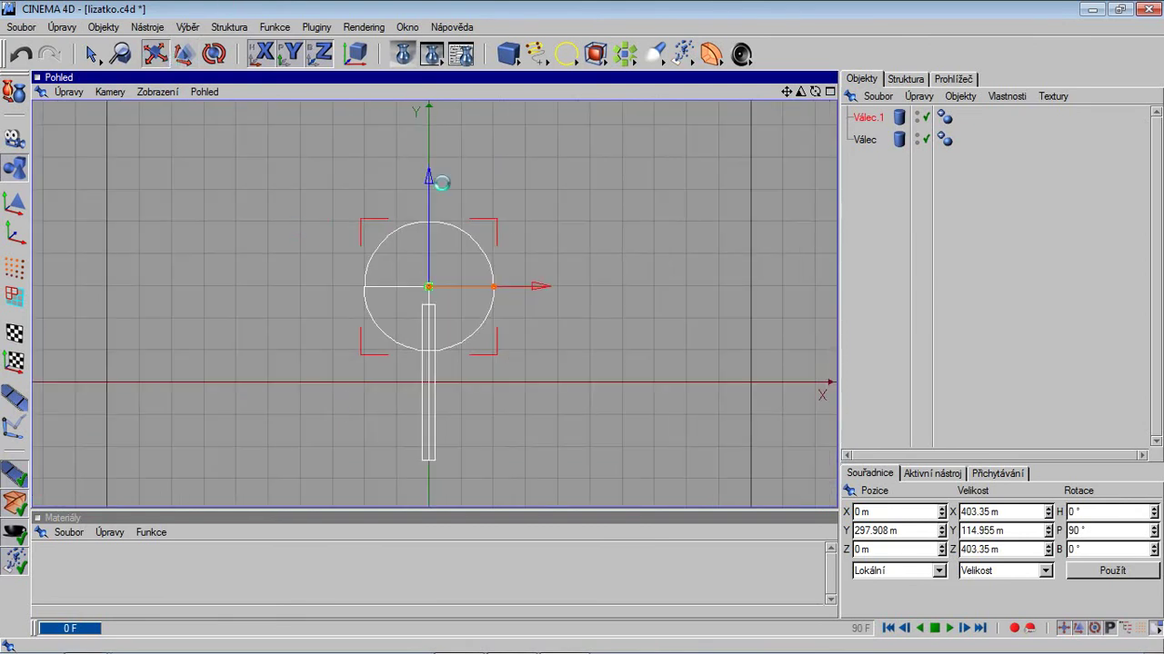
{"action": "left_click_drag", "start_coordinate": [436, 179], "coordinate": [437, 147]}
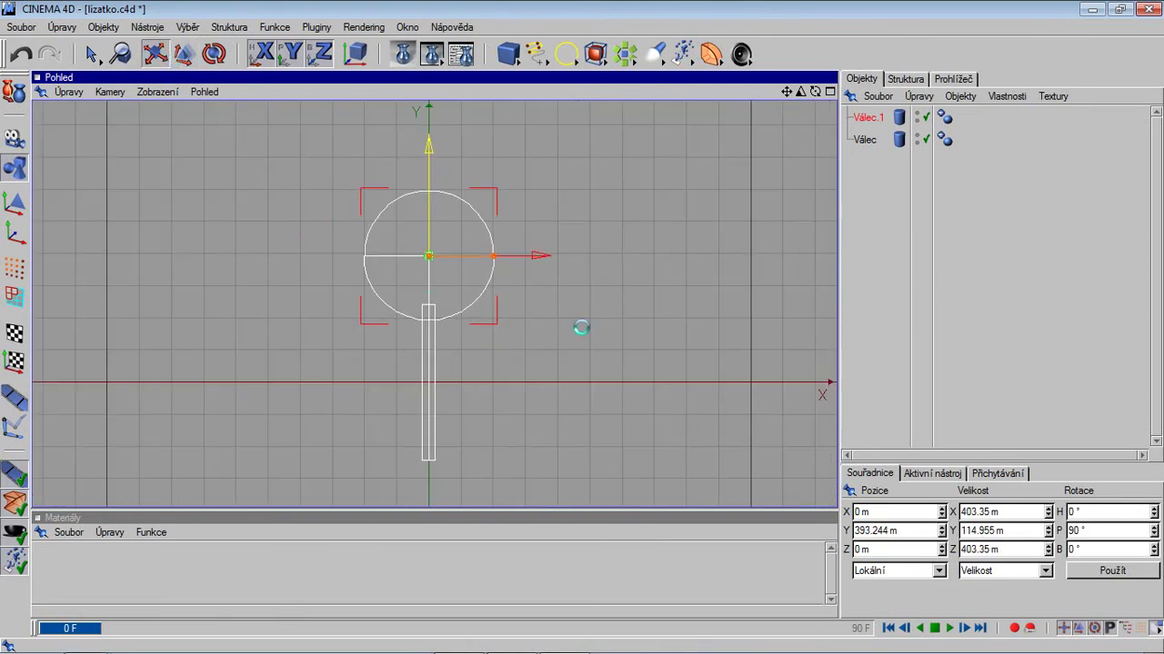
{"action": "left_click", "coordinate": [829, 91]}
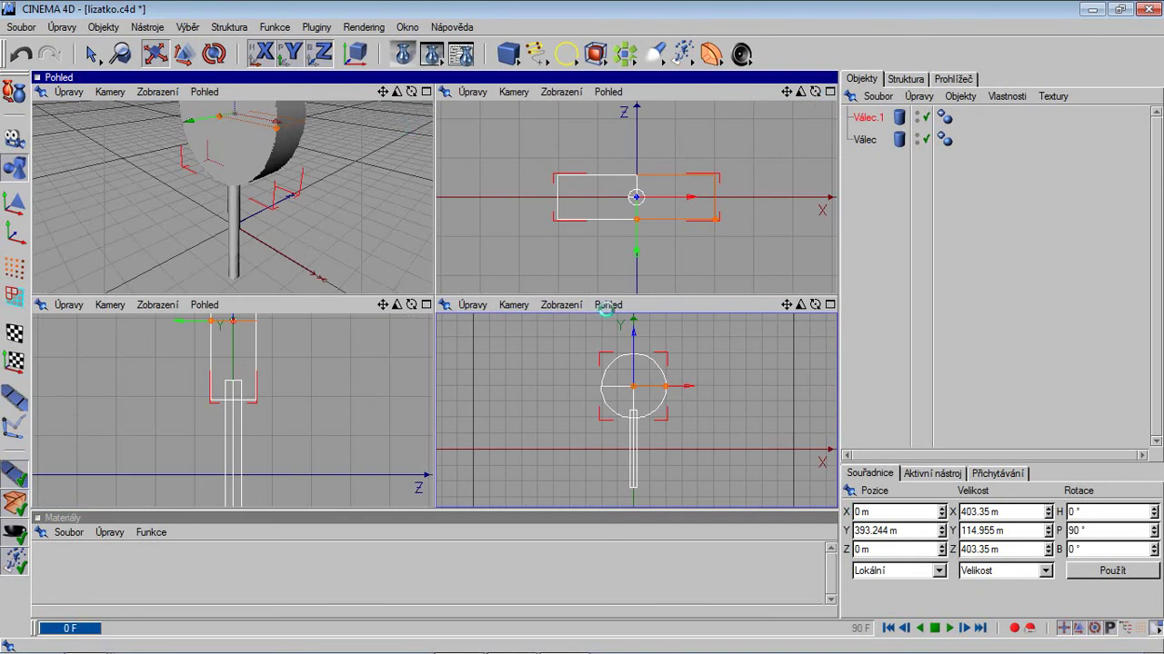
{"action": "left_click_drag", "start_coordinate": [674, 326], "coordinate": [647, 352]}
{"action": "left_click", "coordinate": [21, 54]}
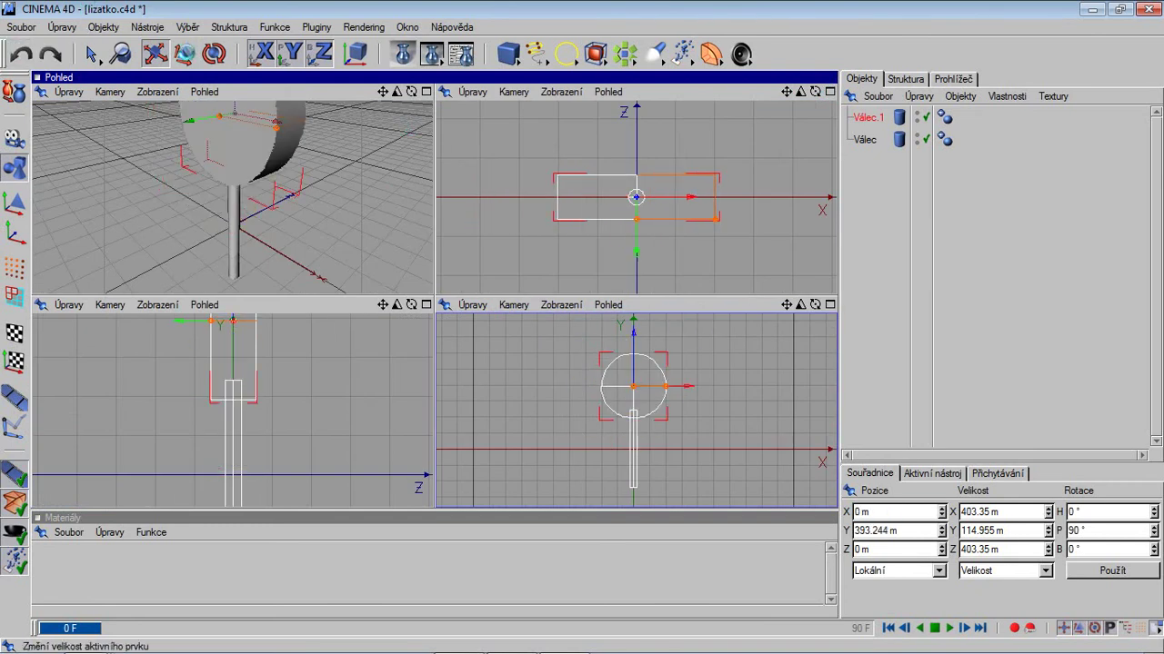
Scale the disc down uniformly to about 272 m in X and Z, and thin it along its Y axis to about 44 m.
{"action": "left_click", "coordinate": [183, 54]}
{"action": "left_click_drag", "start_coordinate": [712, 355], "coordinate": [439, 191]}
{"action": "left_click", "coordinate": [641, 141]}
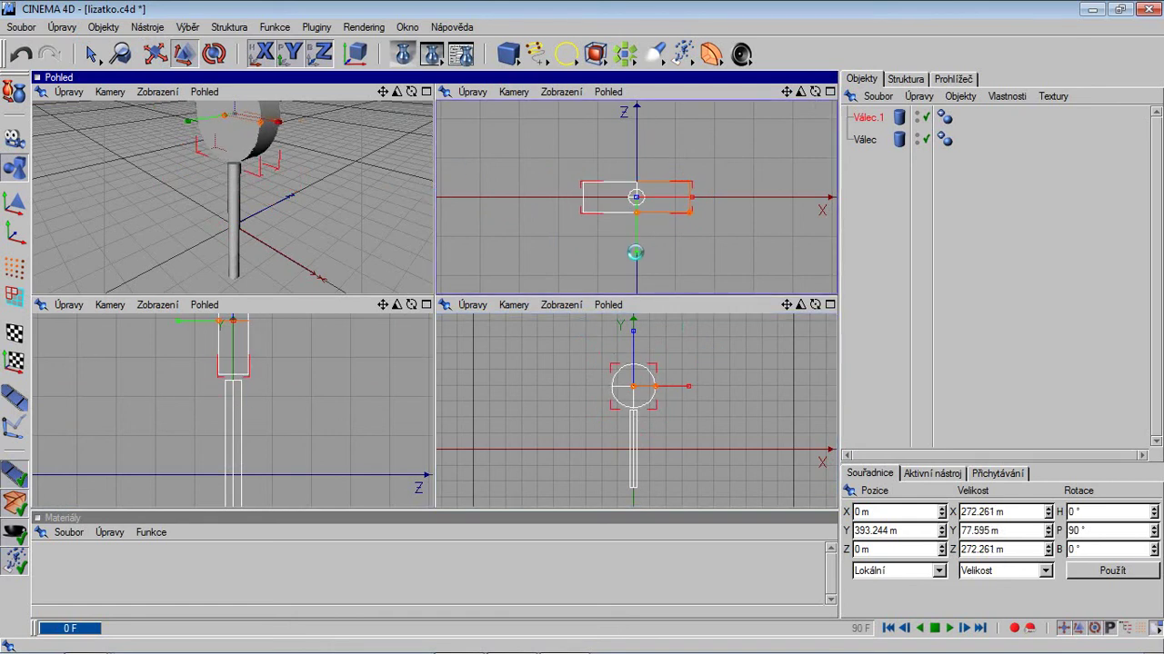
{"action": "left_click_drag", "start_coordinate": [581, 294], "coordinate": [582, 293]}
Lower the disc in the front view to about 340 m in Y so it overlaps the stick's upper end.
{"action": "left_click", "coordinate": [155, 53]}
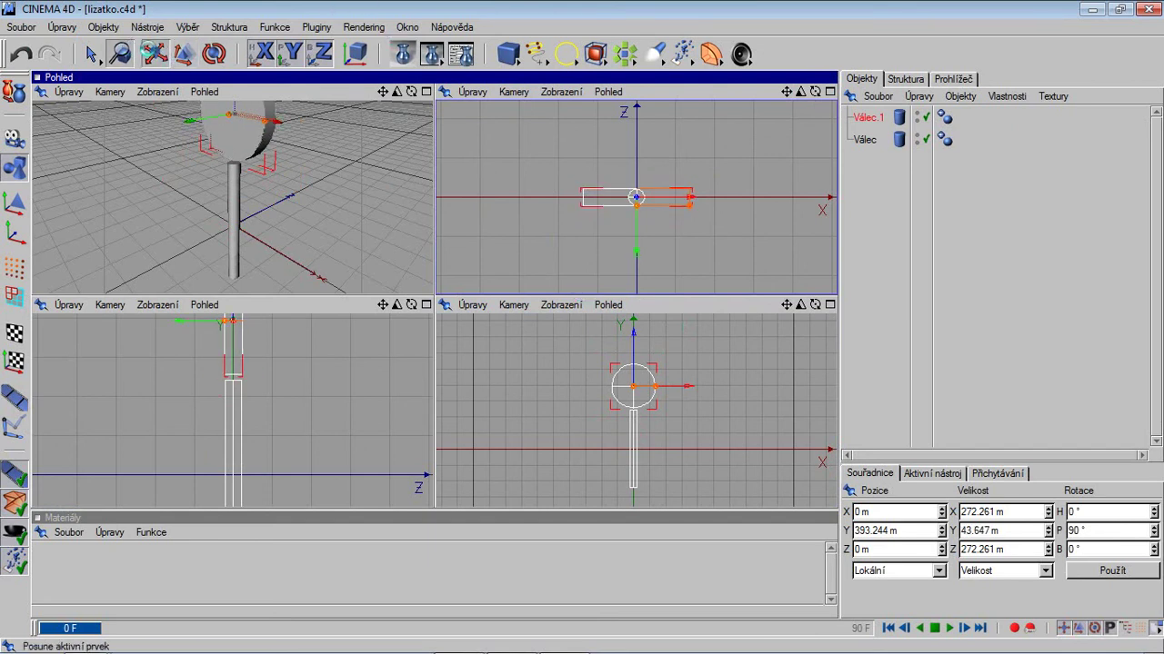
{"action": "left_click", "coordinate": [706, 392]}
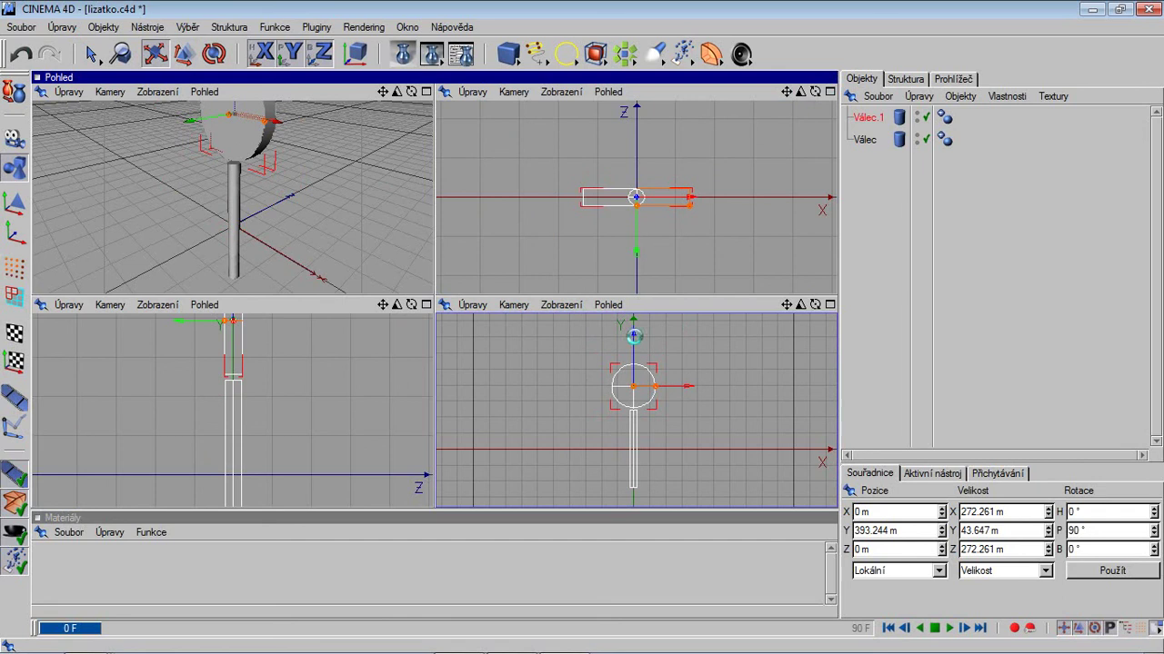
{"action": "left_click_drag", "start_coordinate": [633, 330], "coordinate": [582, 327]}
{"action": "left_click", "coordinate": [323, 162]}
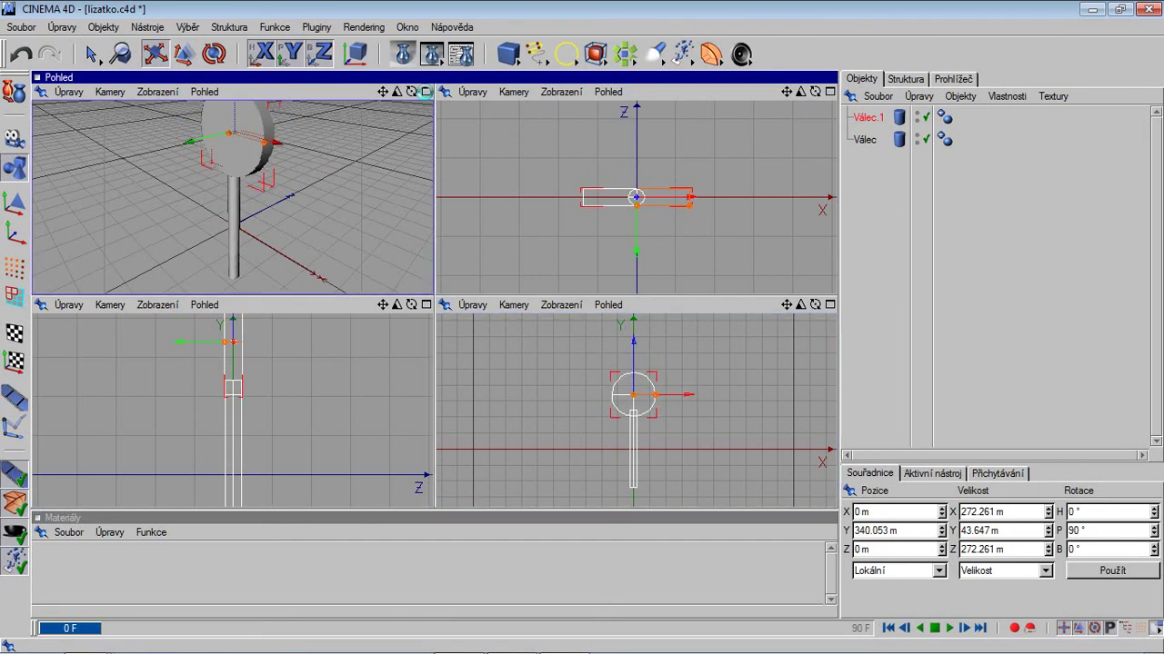
Render the lollipop from an angled view in the enlarged perspective viewport, and save lizatko.c4d.
{"action": "left_click", "coordinate": [425, 91]}
{"action": "left_click_drag", "start_coordinate": [581, 200], "coordinate": [532, 198], "text": "alt"}
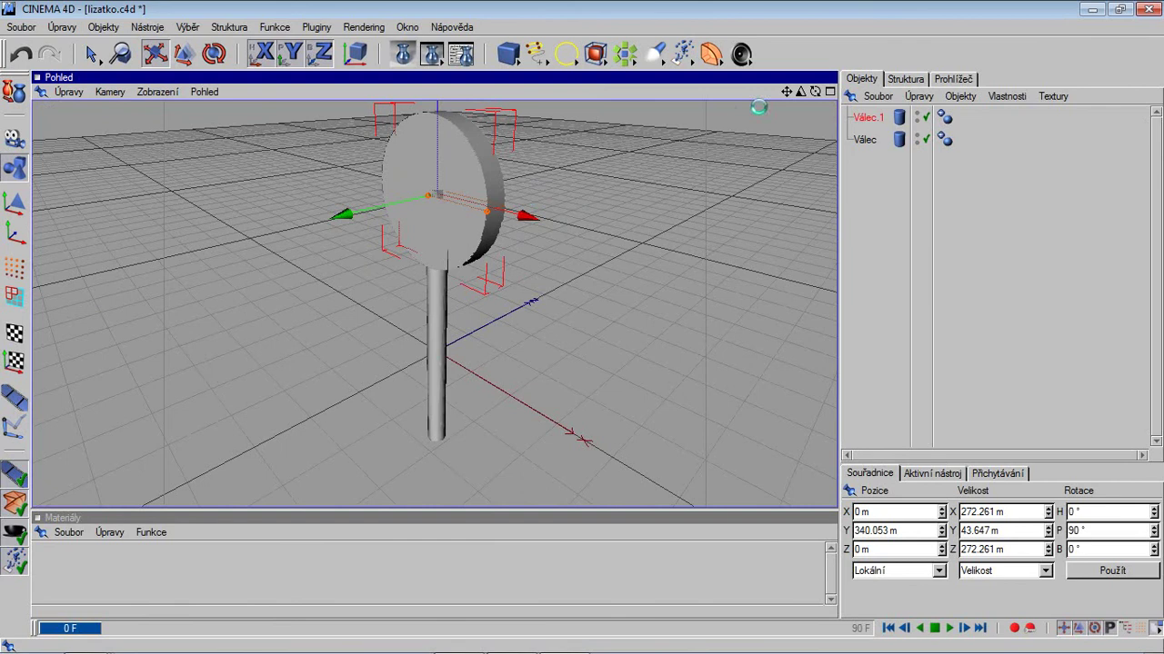
{"action": "left_click_drag", "start_coordinate": [803, 92], "coordinate": [581, 327]}
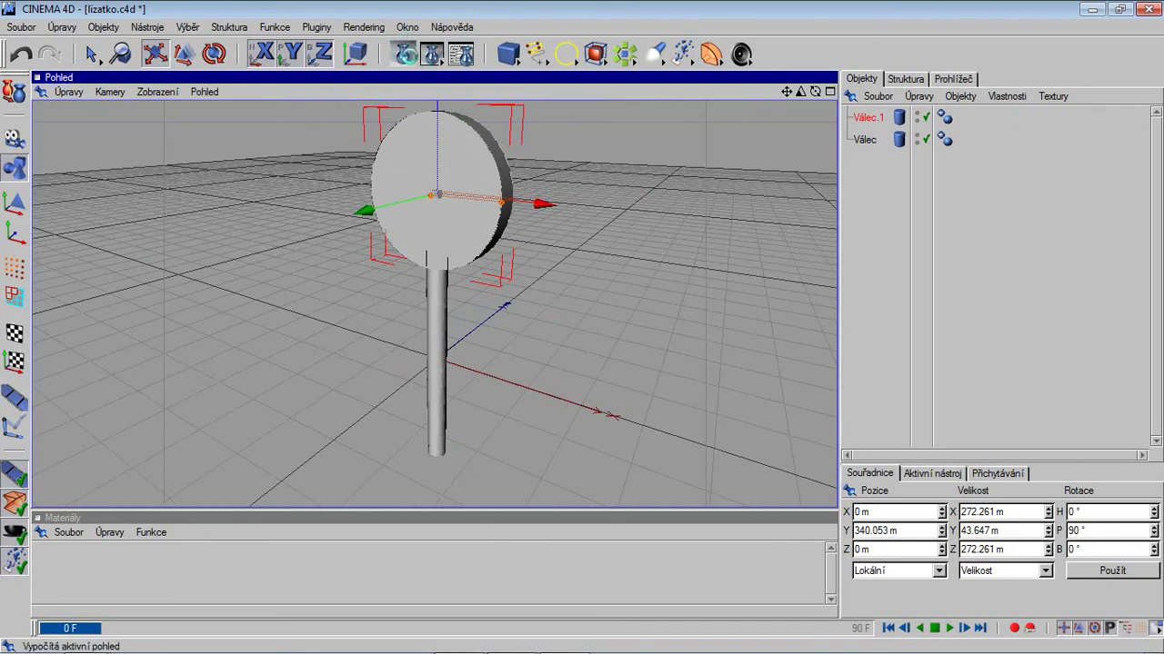
{"action": "left_click", "coordinate": [404, 53]}
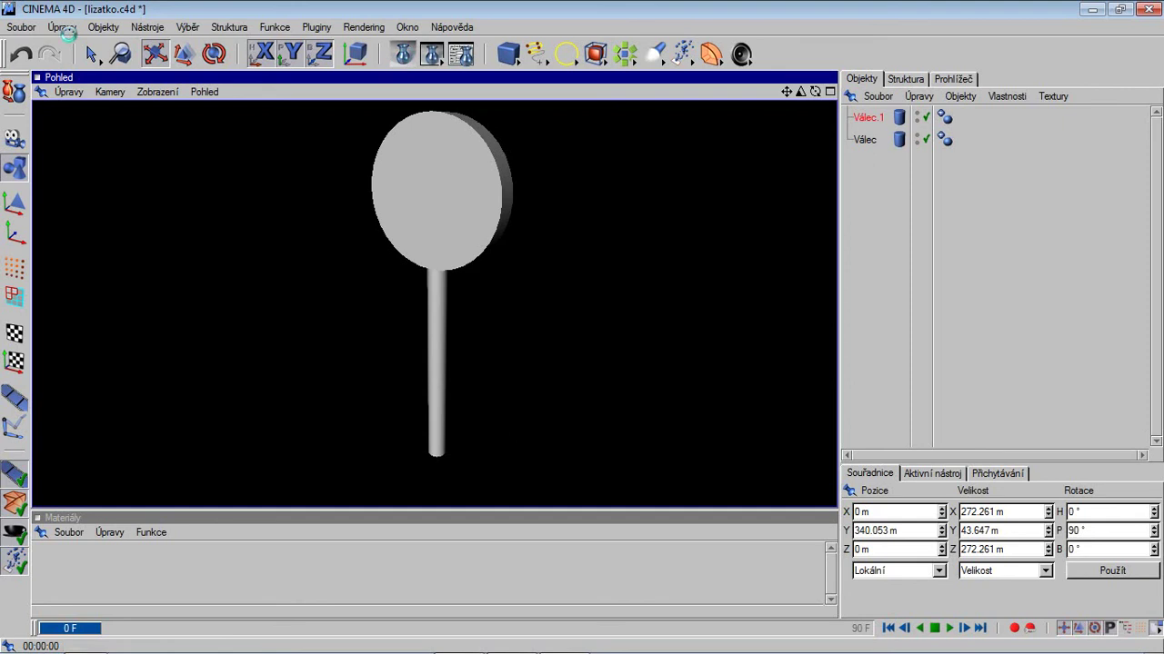
{"action": "left_click", "coordinate": [20, 26]}
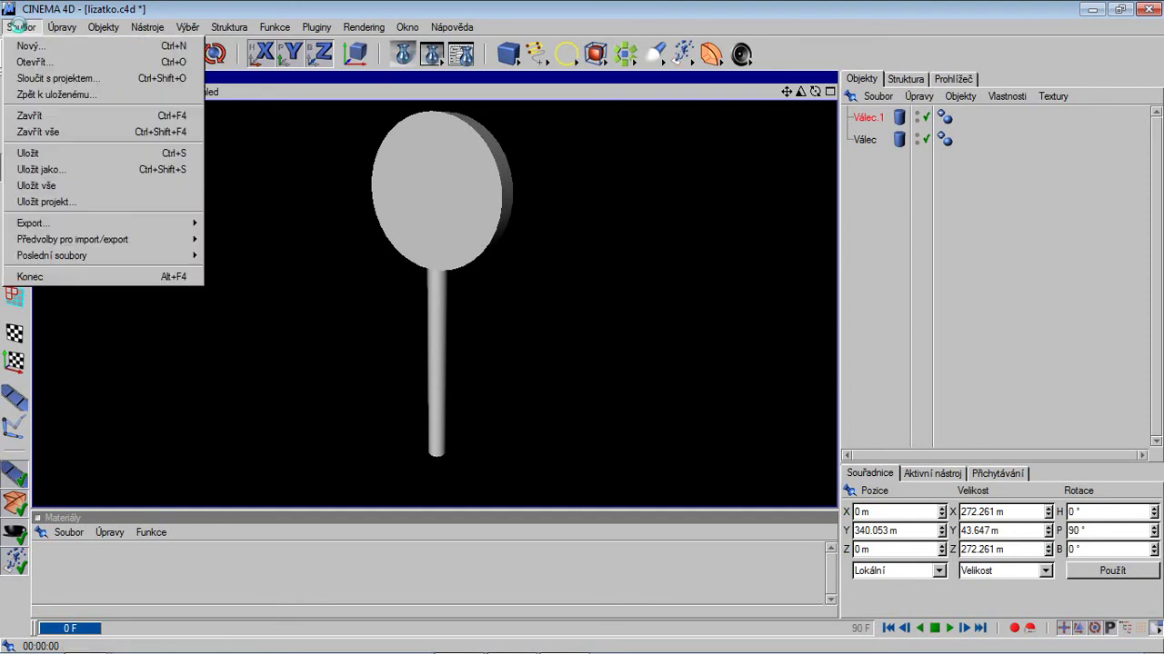
{"action": "left_click", "coordinate": [43, 153]}
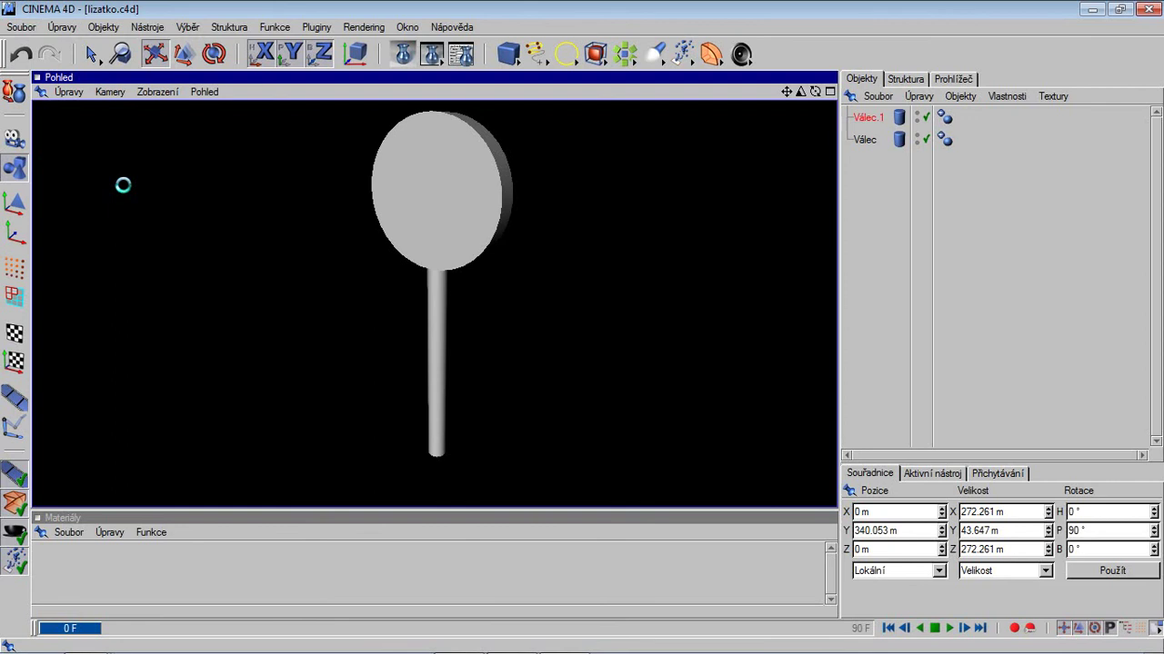